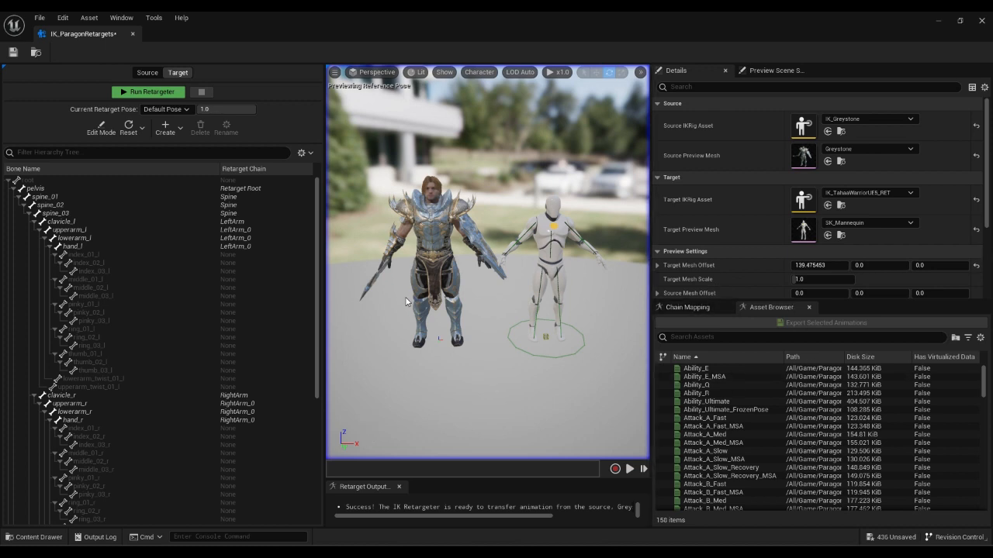
# From the Content Drawer, create an IK Rig named IK_Phase in Retargets and open it.
pyautogui.click(39, 536)
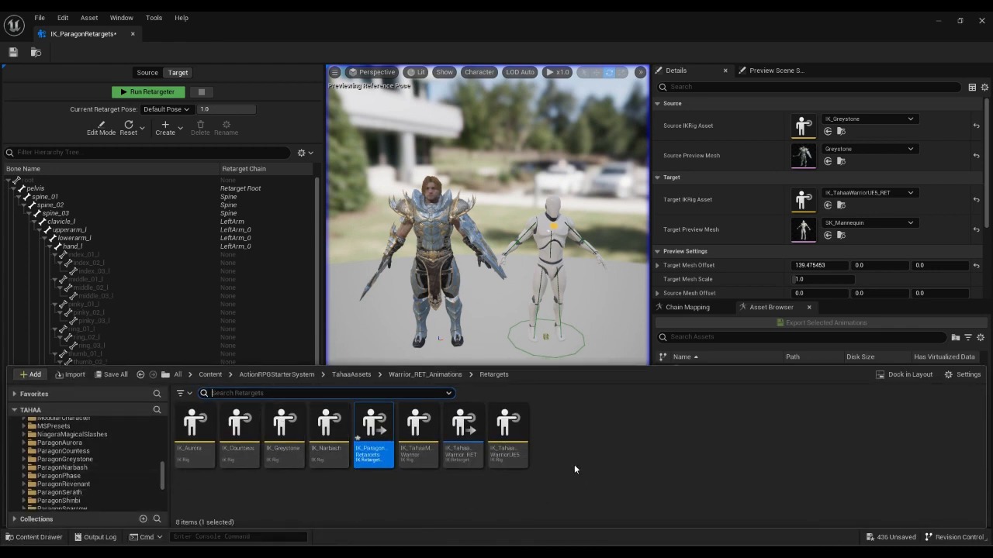
pyautogui.rightClick(574, 440)
pyautogui.moveTo(616, 237)
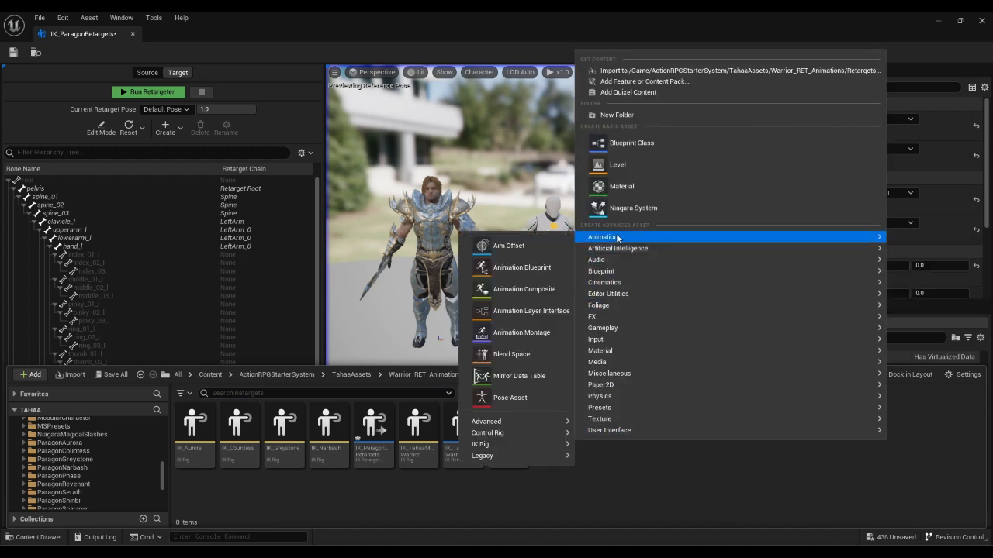
pyautogui.moveTo(486, 444)
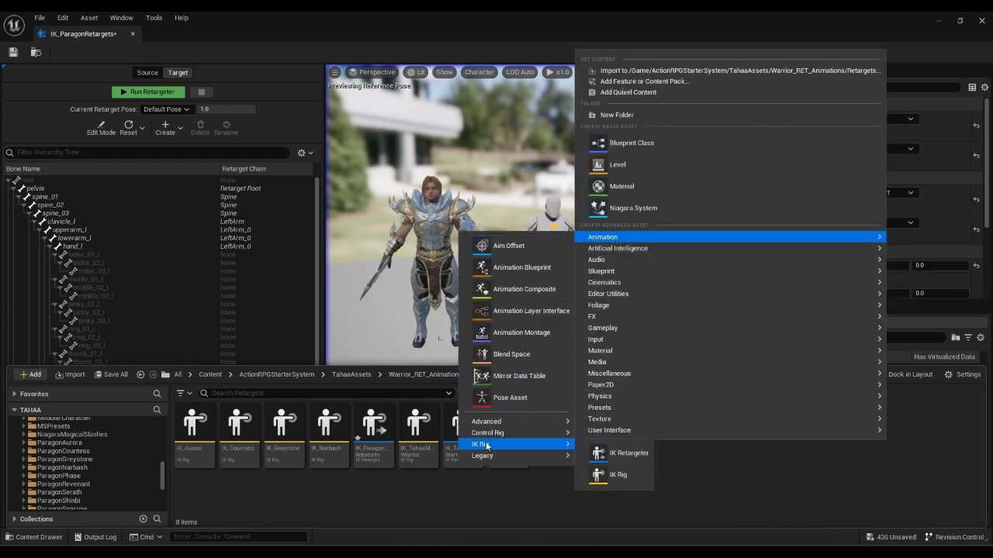
pyautogui.click(608, 482)
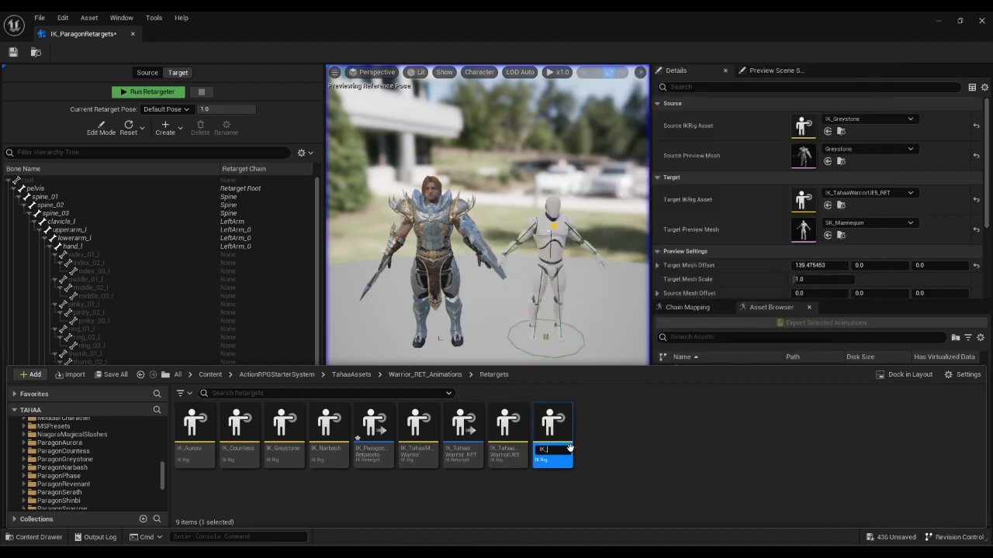
pyautogui.press('Return')
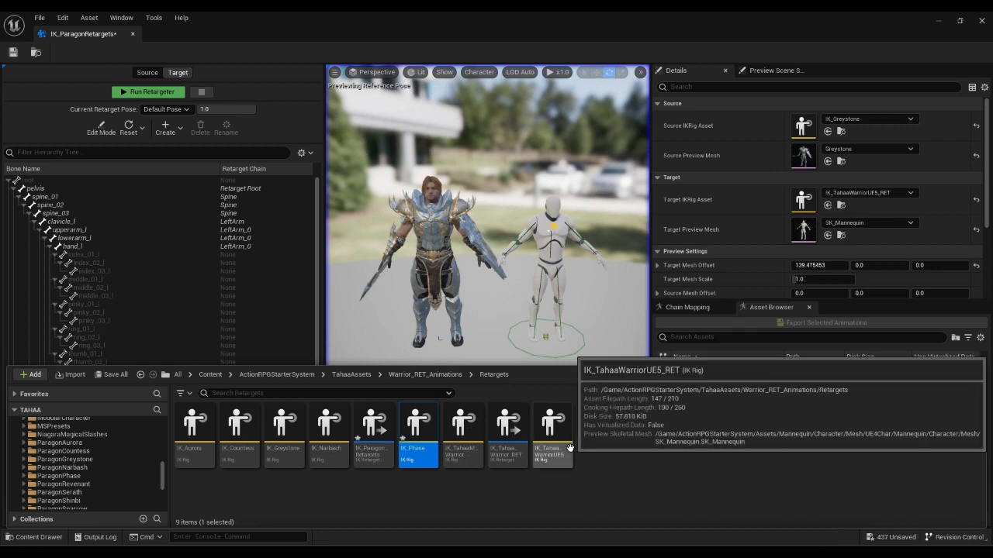
pyautogui.press('Return')
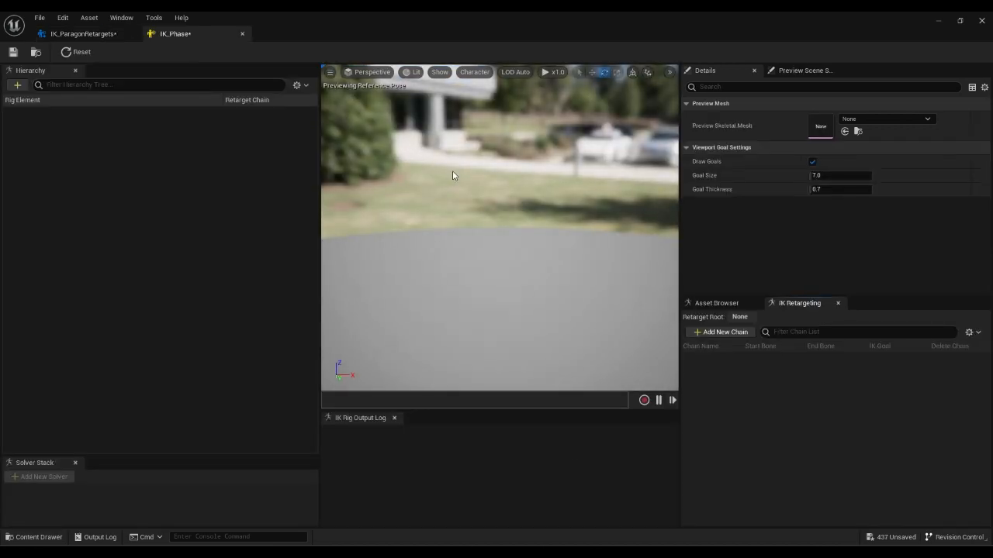
# Set IK_Phase's preview skeletal mesh to Phase_GDC and frame the character in the viewport.
pyautogui.click(879, 120)
pyautogui.write('Phase')
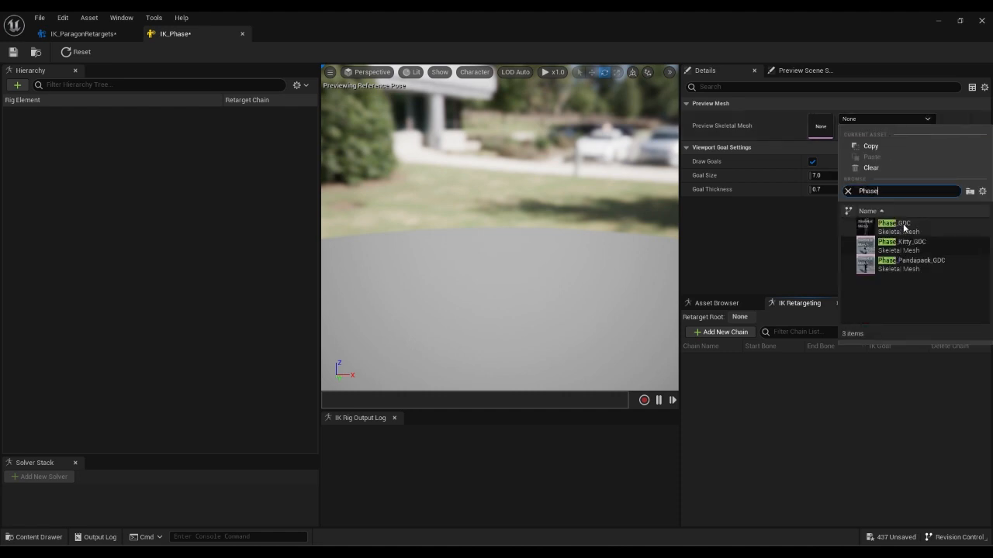
pyautogui.click(899, 225)
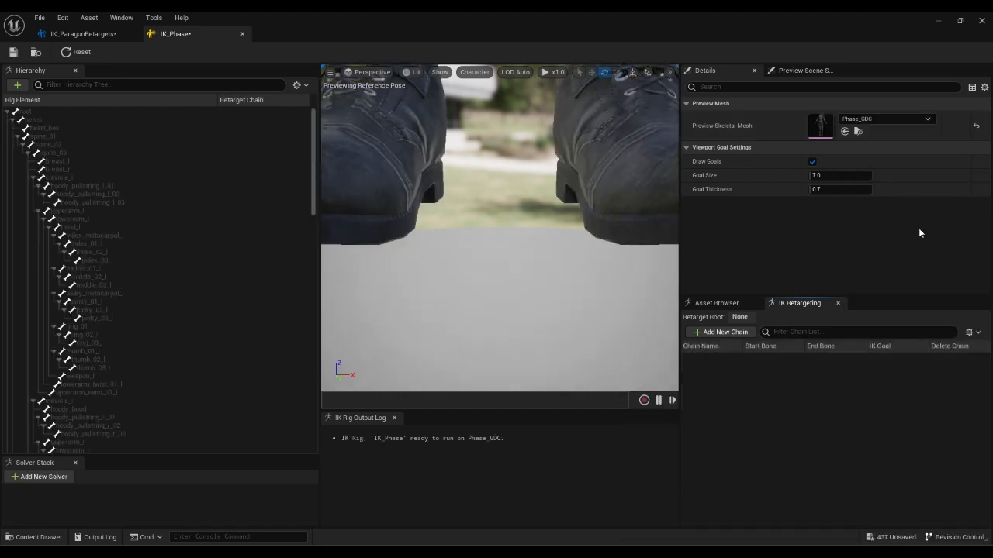
pyautogui.scroll(-8, 497, 249)
pyautogui.moveTo(497, 248); pyautogui.dragTo(524, 233, button='right')
pyautogui.press('w')
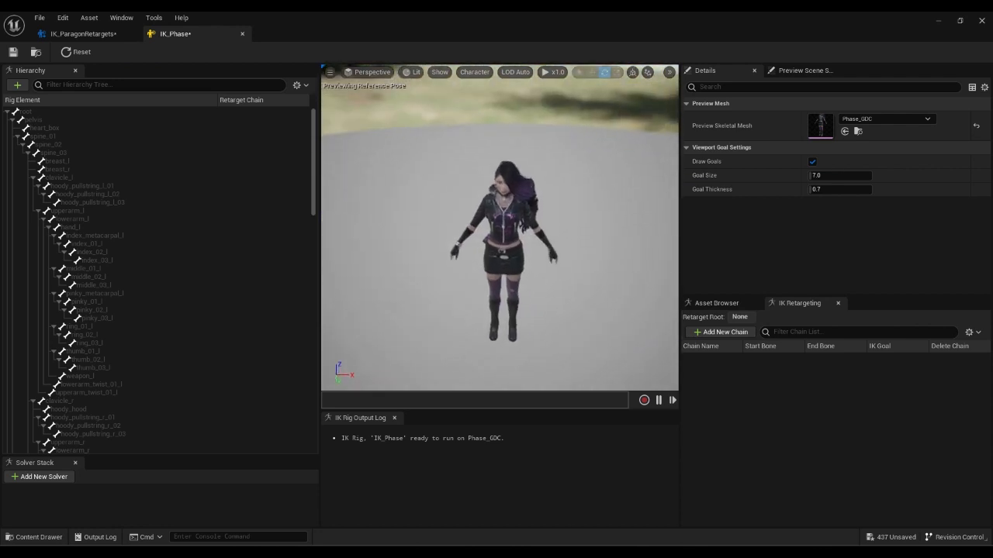
pyautogui.press('w')
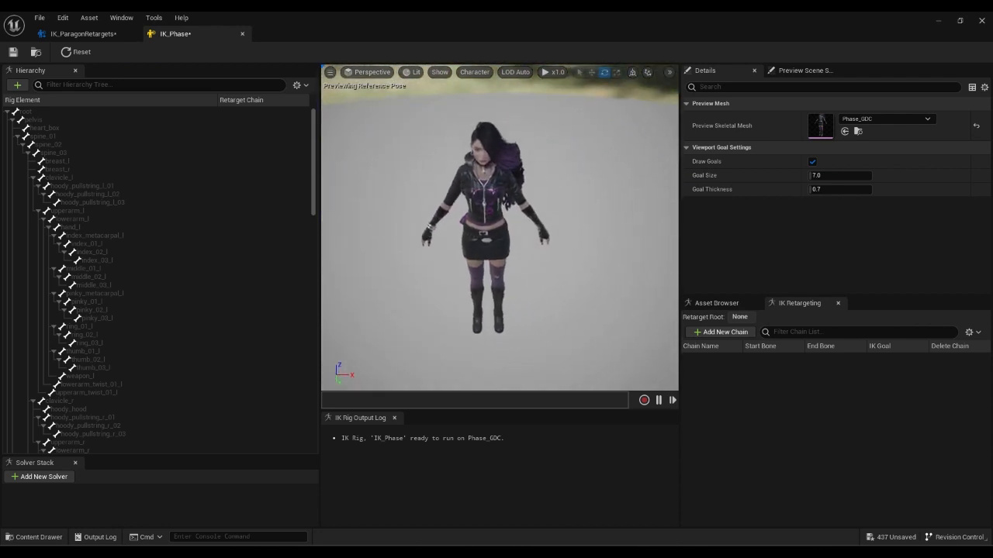
pyautogui.click(741, 301)
pyautogui.click(799, 303)
# Make pelvis the retarget root and show the Retargets folder contents.
pyautogui.click(77, 120)
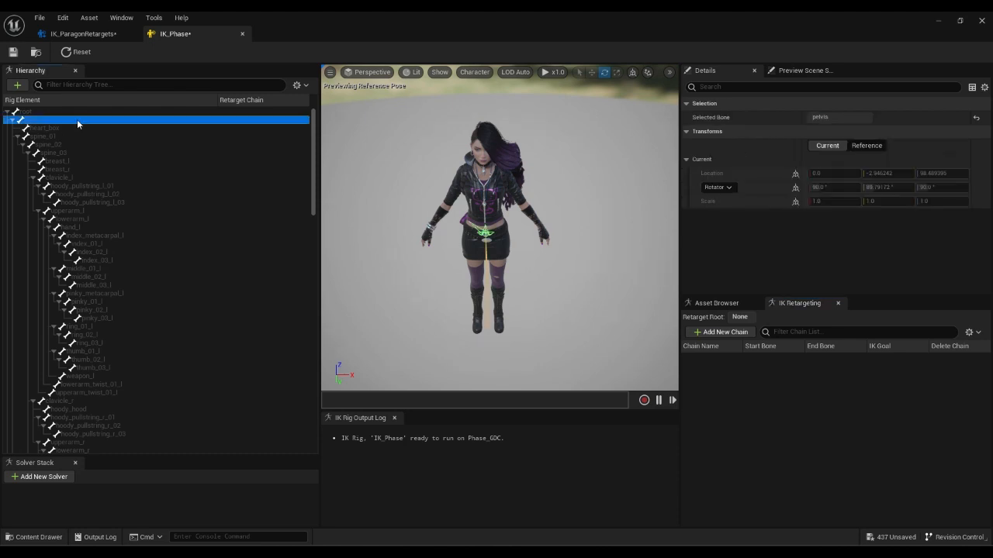
pyautogui.rightClick(76, 119)
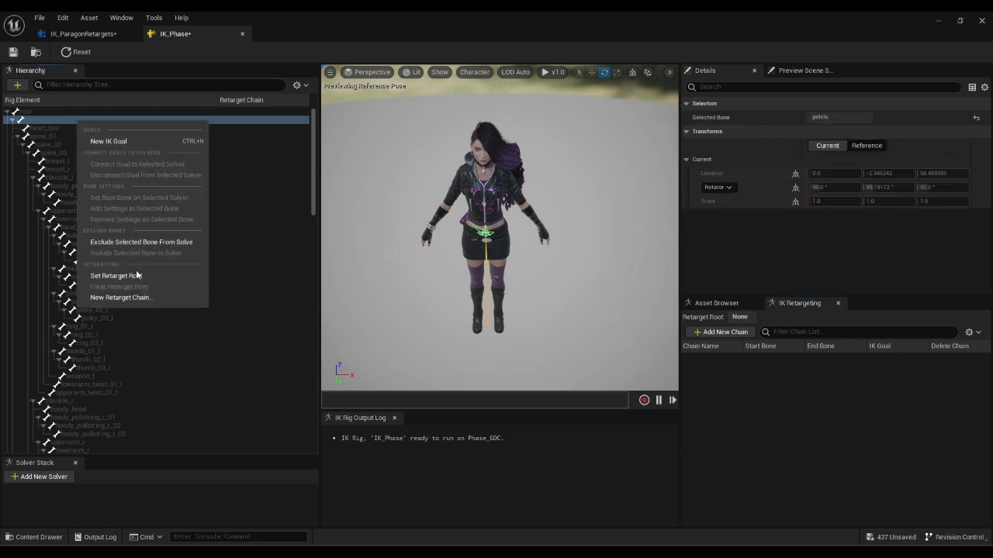
pyautogui.click(107, 276)
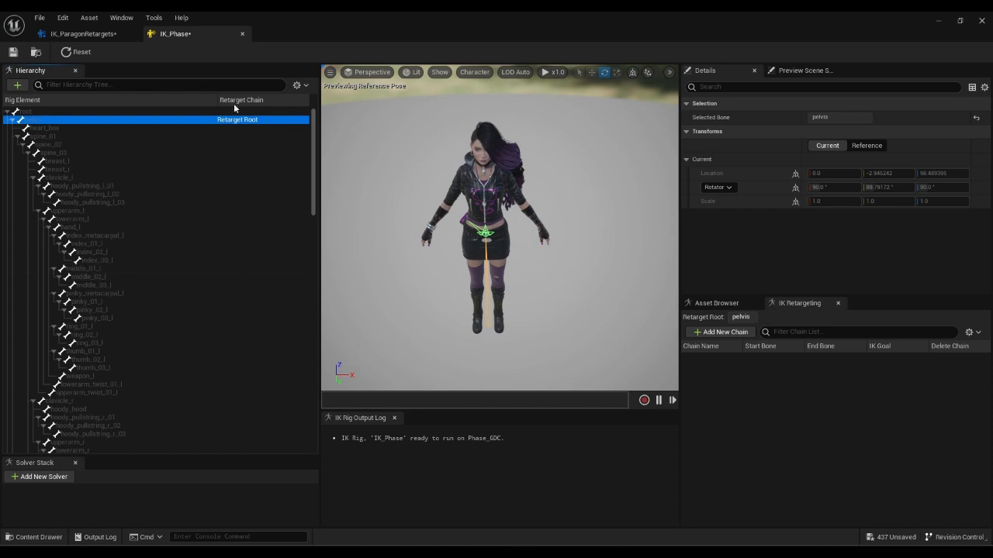
pyautogui.click(33, 536)
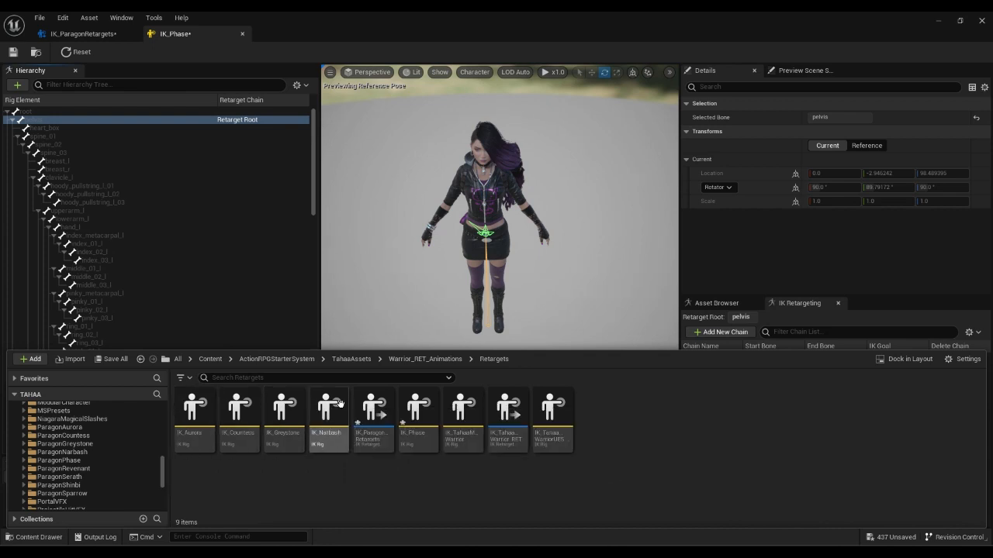
# Open IK_TahaaWarriorUE5_RET to review its retarget chains, then return to IK_Phase.
pyautogui.click(557, 405)
pyautogui.doubleClick(557, 405)
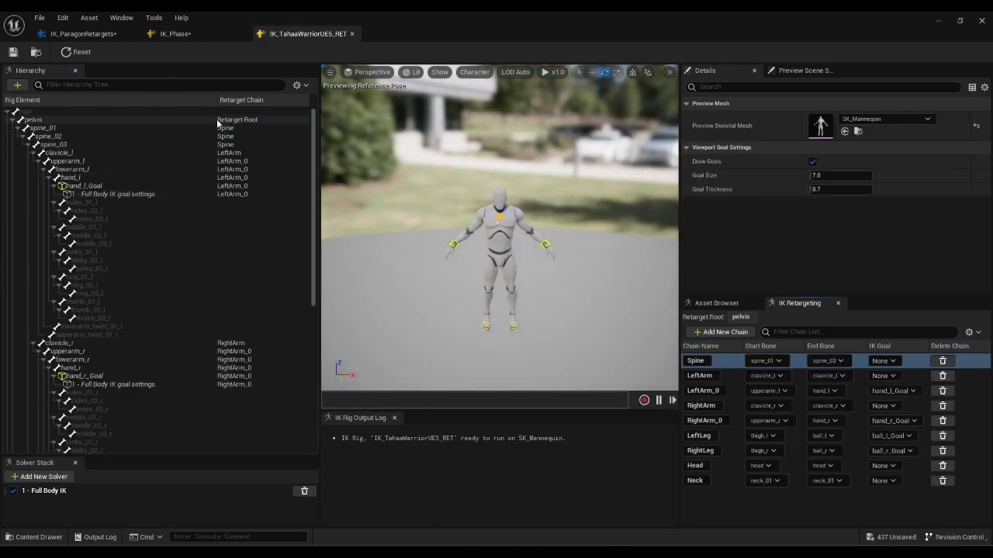
pyautogui.scroll(-4, 187, 295)
pyautogui.scroll(4, 169, 244)
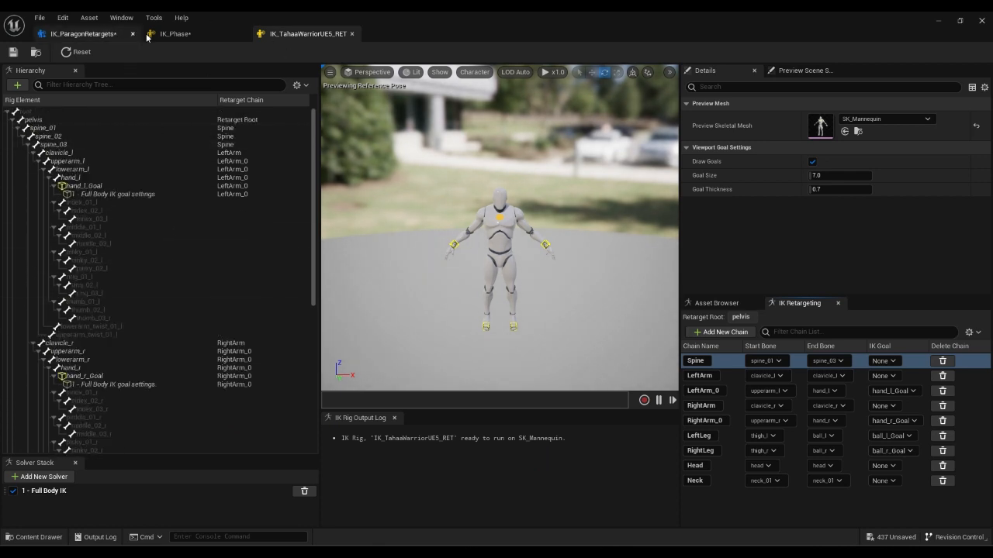
pyautogui.click(177, 35)
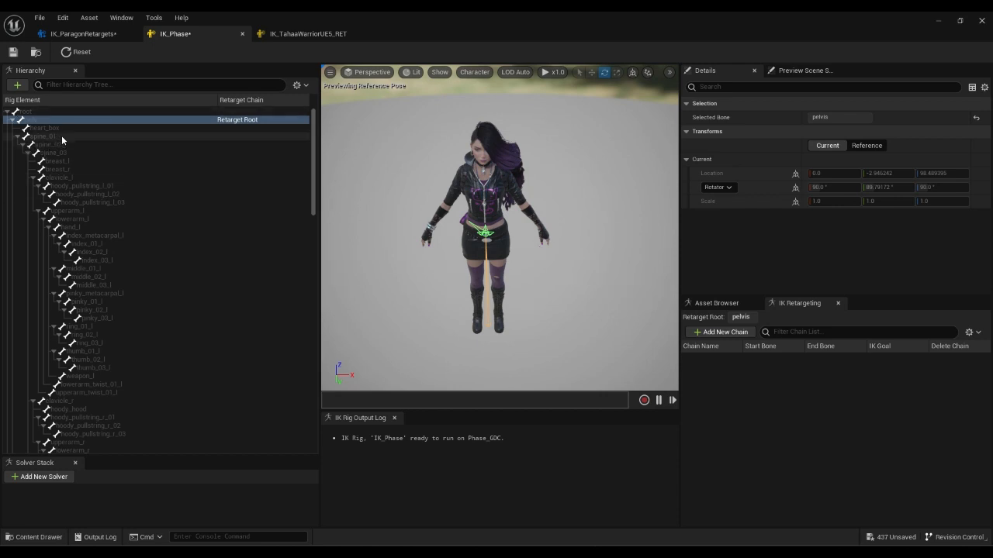
# Select hand_l, hand_r, ball_l and ball_r in the Hierarchy and bring up their bone menu.
pyautogui.click(107, 153)
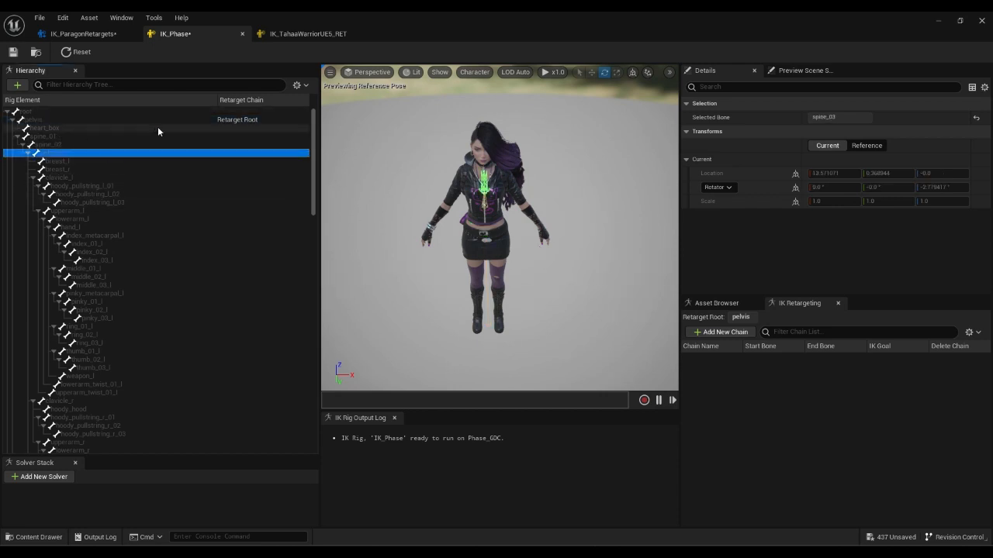
pyautogui.click(115, 117)
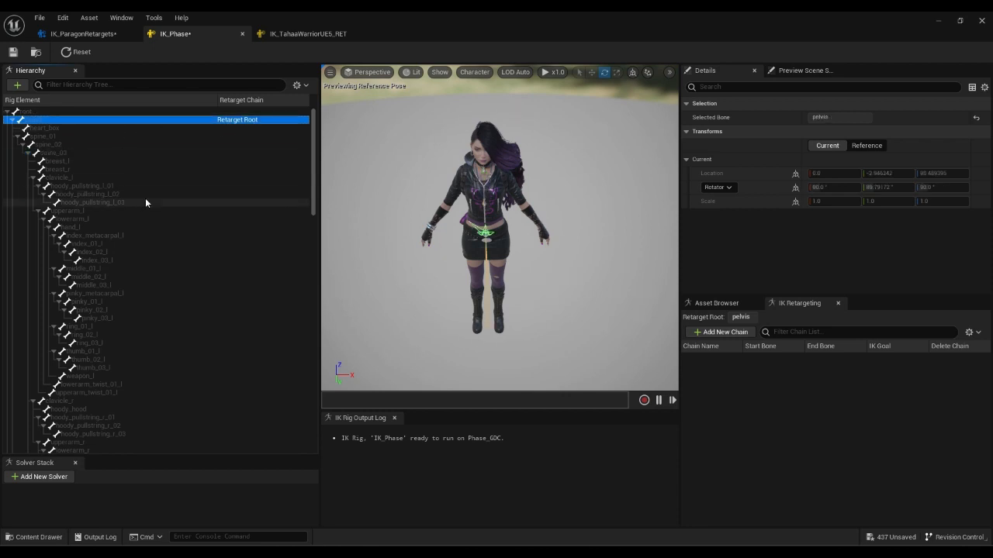
pyautogui.click(94, 226)
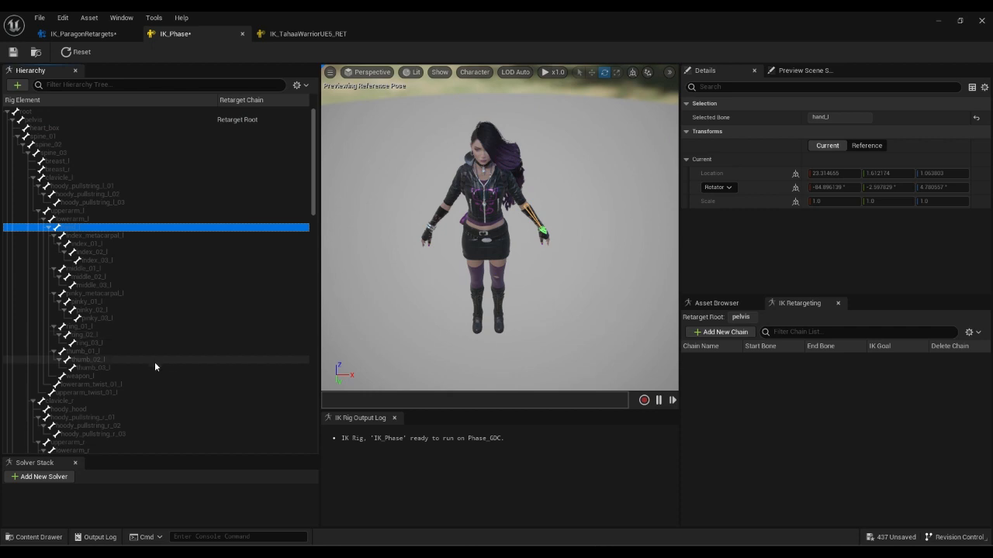
pyautogui.scroll(-2, 213, 358)
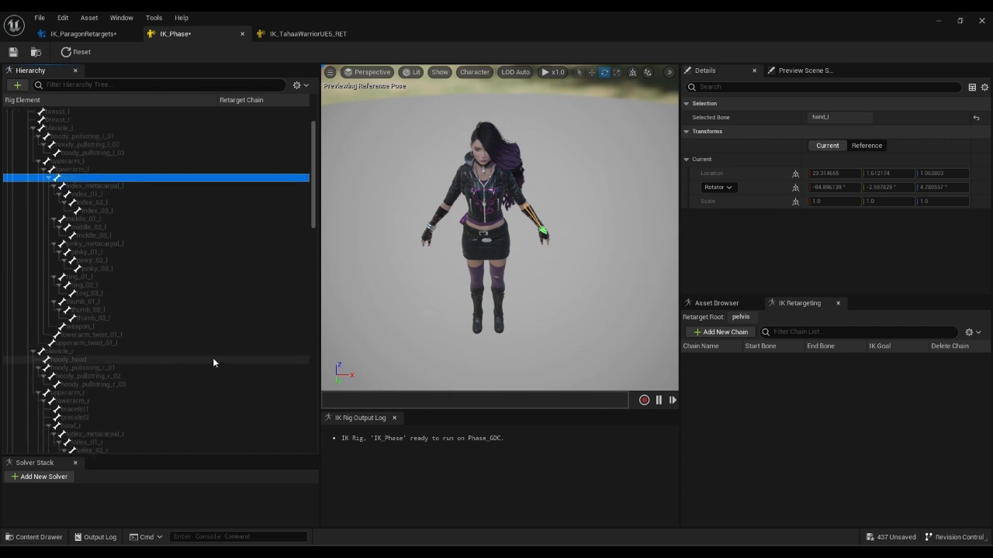
pyautogui.keyDown('ctrl'); pyautogui.click(87, 426); pyautogui.keyUp('ctrl')
pyautogui.scroll(-9, 196, 377)
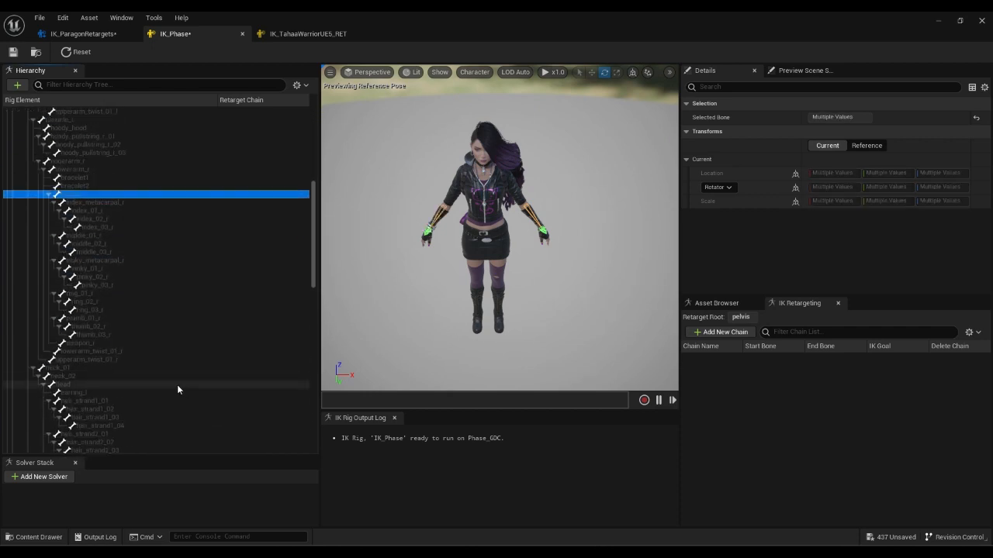
pyautogui.scroll(-15, 177, 385)
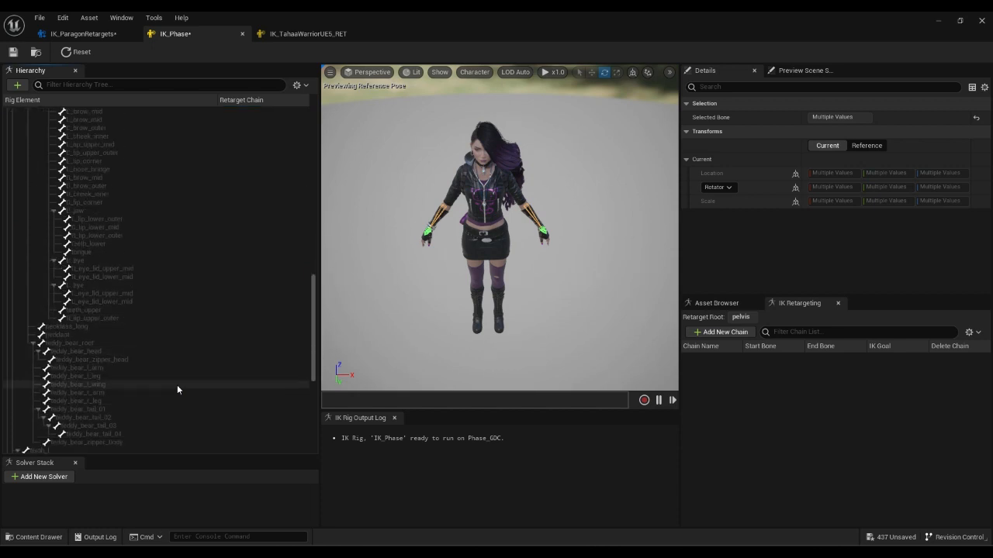
pyautogui.scroll(-6, 177, 385)
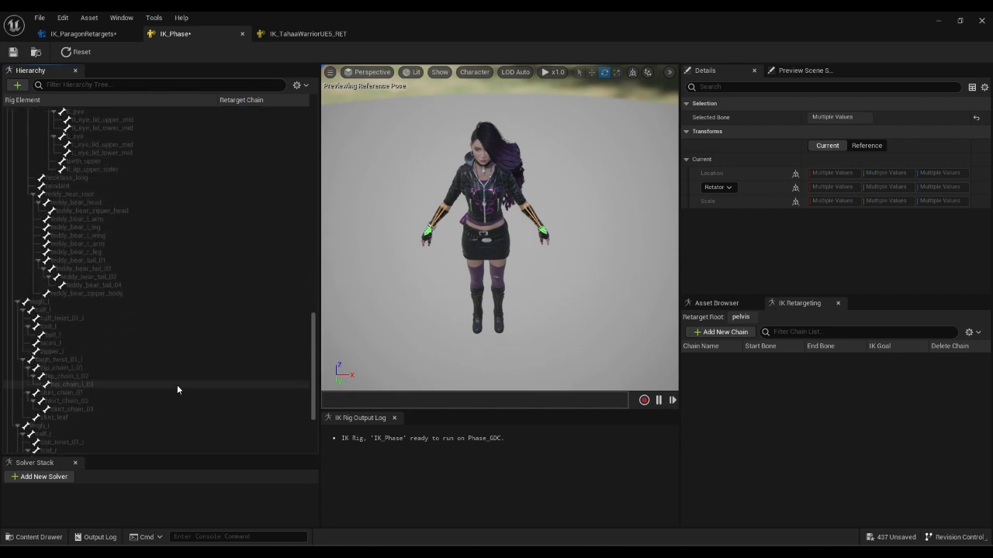
pyautogui.keyDown('ctrl'); pyautogui.click(79, 334); pyautogui.keyUp('ctrl')
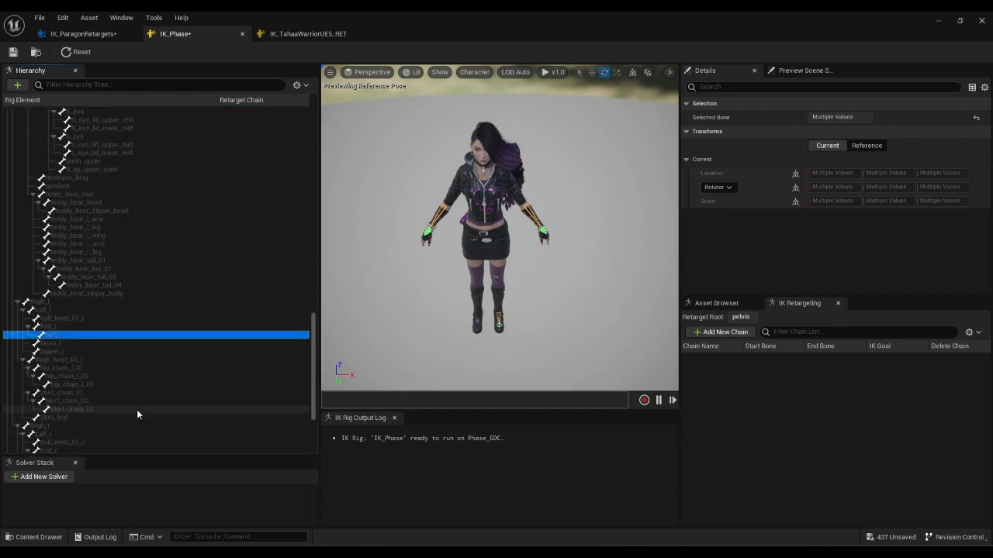
pyautogui.scroll(-3, 133, 410)
pyautogui.keyDown('ctrl'); pyautogui.click(75, 377); pyautogui.keyUp('ctrl')
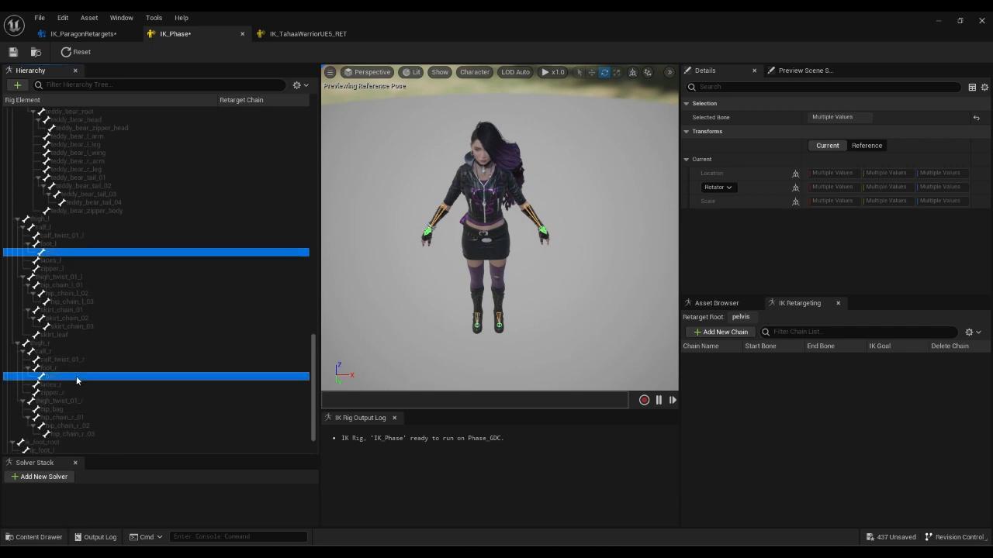
pyautogui.rightClick(76, 375)
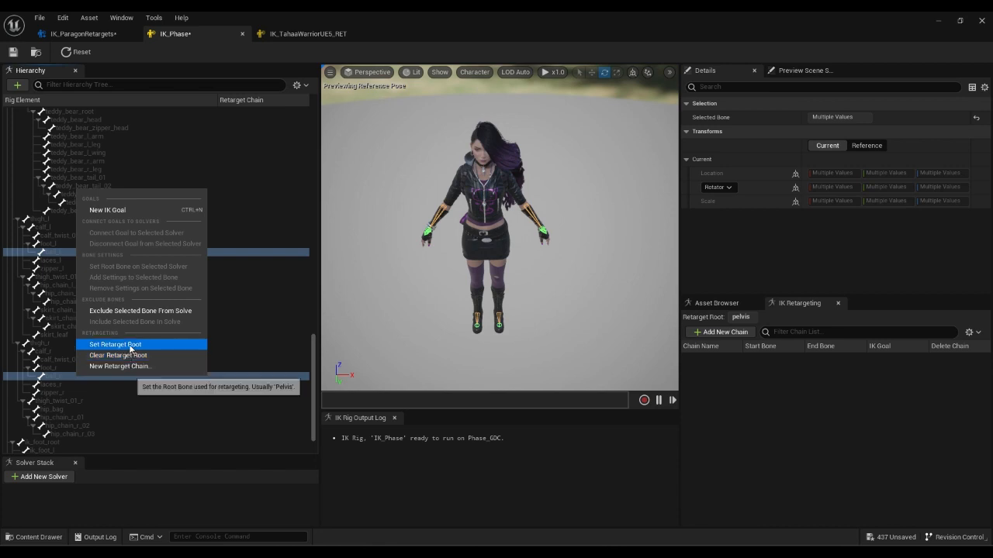
# Add IK goals for the four bones with a Full Body IK solver rooted at pelvis.
pyautogui.click(123, 210)
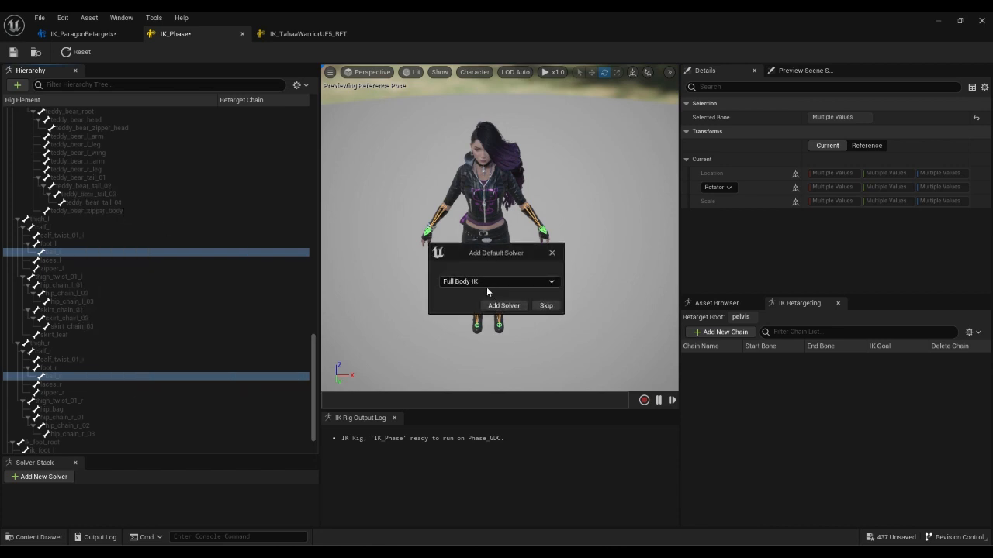
pyautogui.click(502, 305)
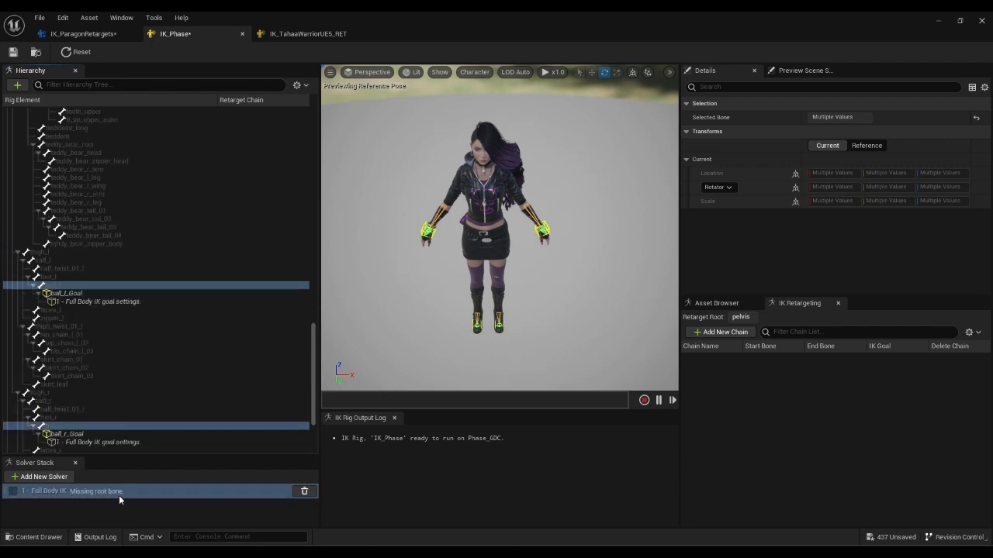
pyautogui.scroll(10, 136, 326)
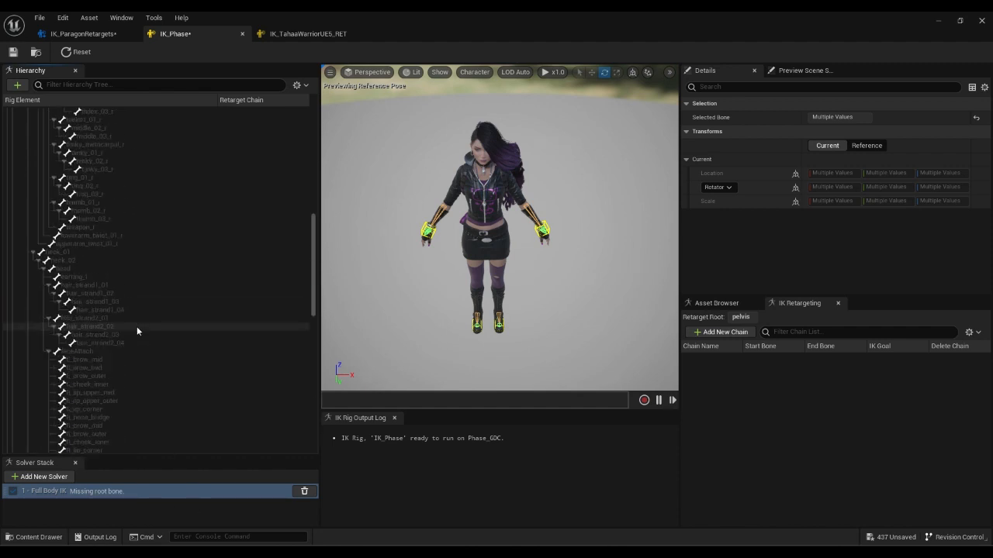
pyautogui.scroll(10, 188, 238)
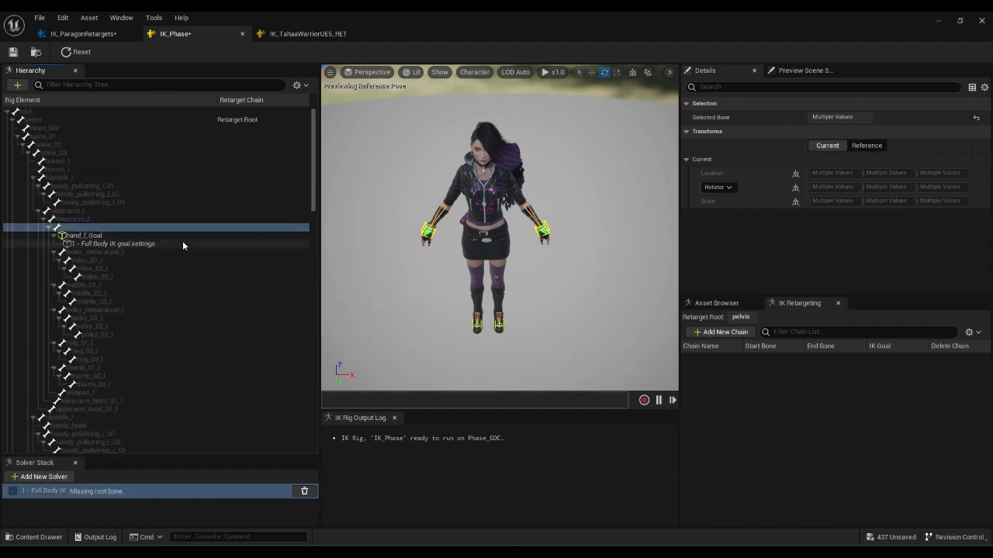
pyautogui.rightClick(79, 120)
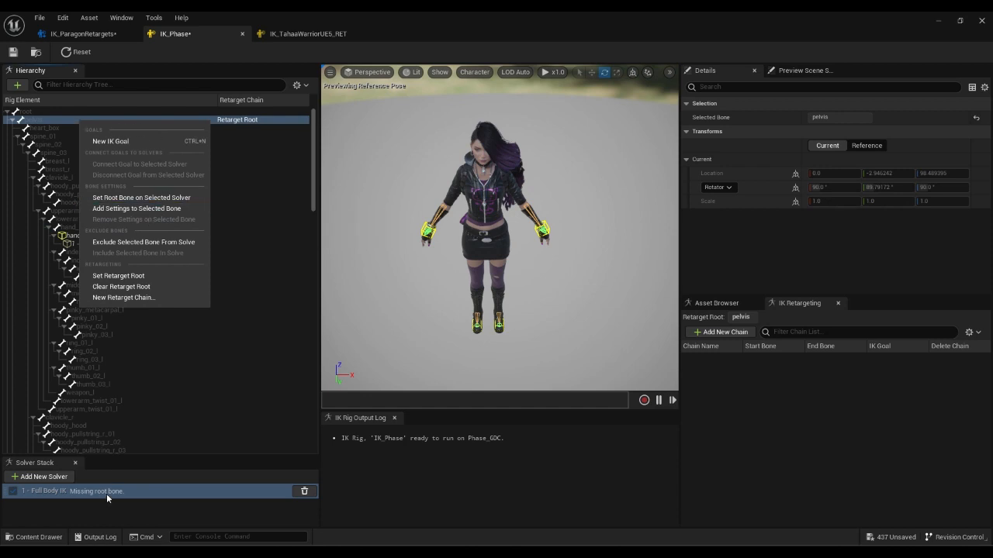
pyautogui.click(135, 497)
pyautogui.rightClick(63, 120)
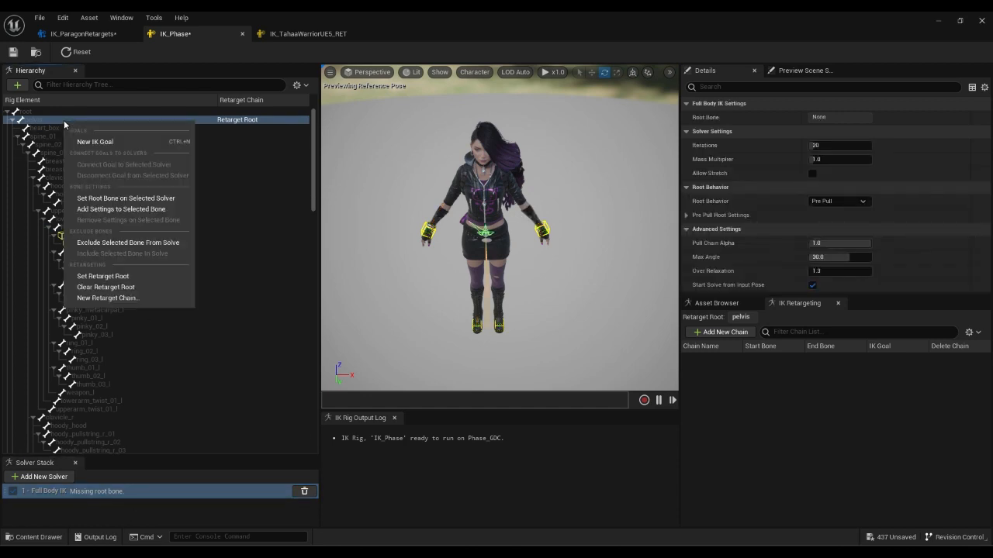
pyautogui.click(110, 199)
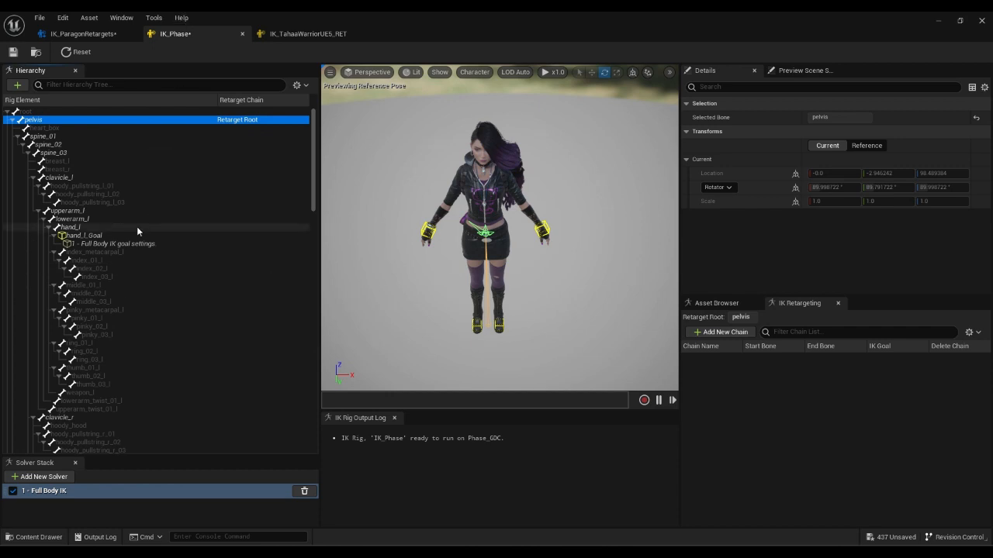
# Add Neck and Head retarget chains on the neck_01 and head bones.
pyautogui.click(157, 186)
pyautogui.scroll(-3, 171, 342)
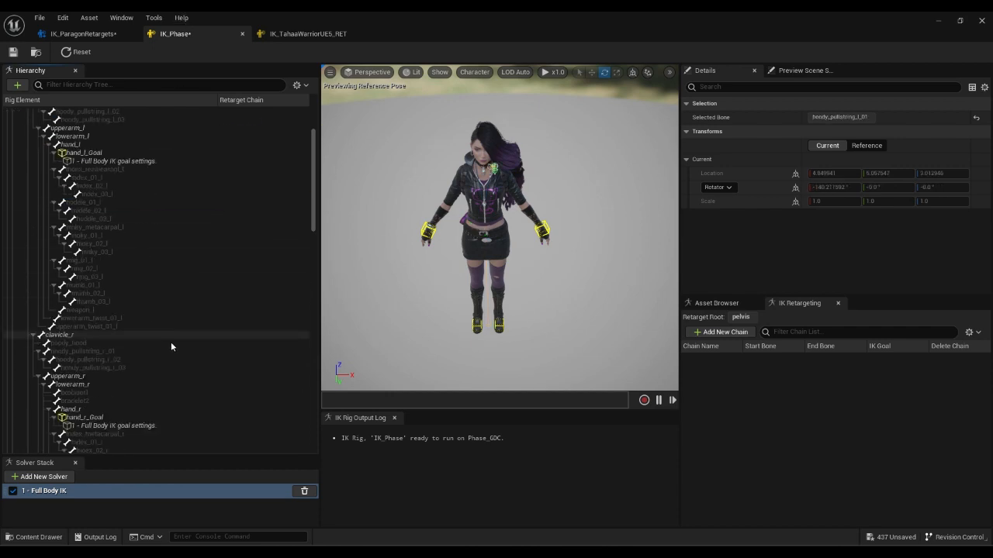
pyautogui.scroll(-10, 171, 342)
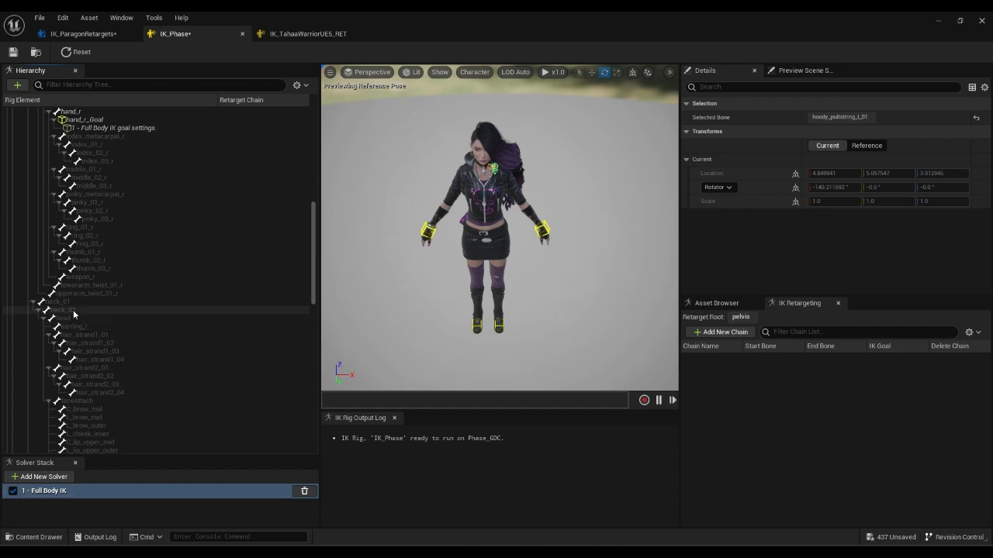
pyautogui.click(85, 300)
pyautogui.rightClick(84, 300)
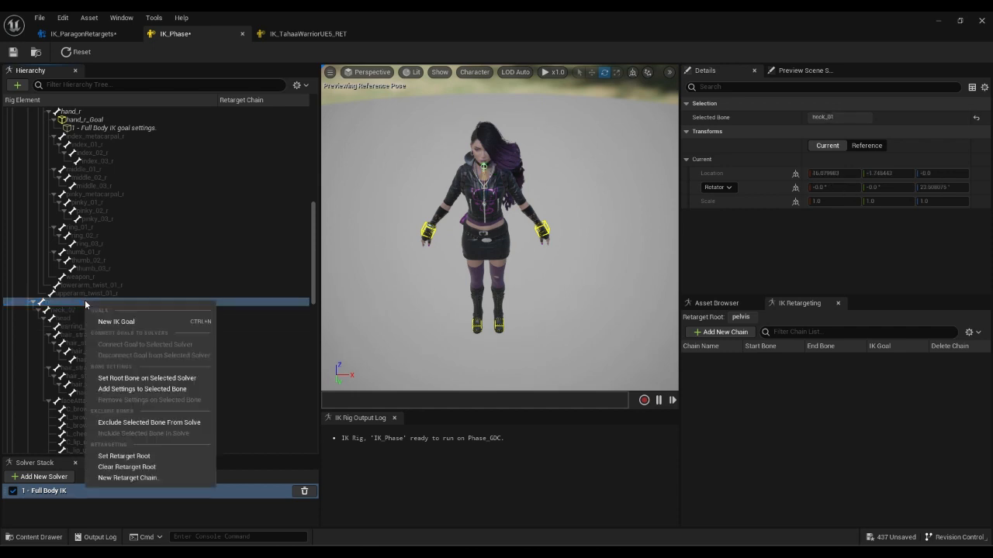
pyautogui.click(151, 479)
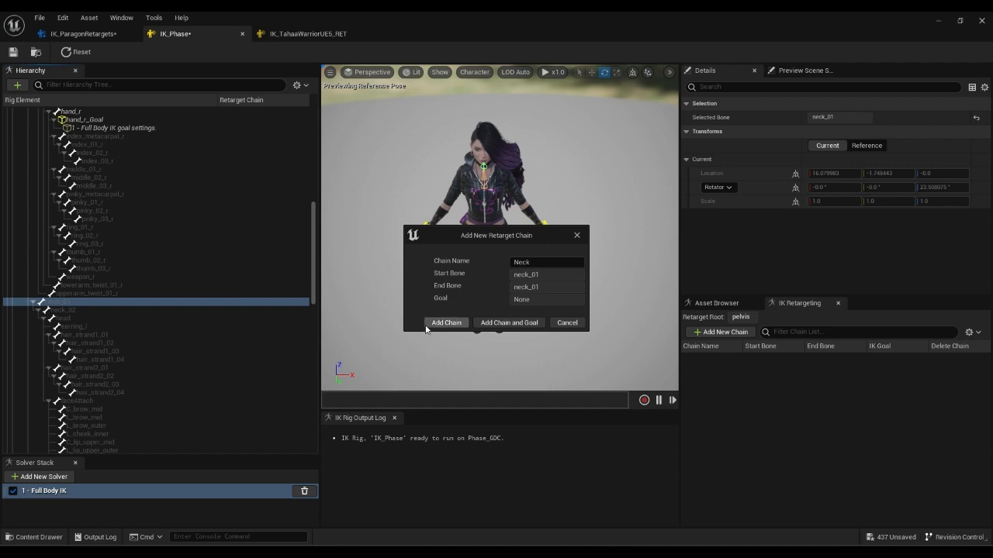
pyautogui.click(446, 323)
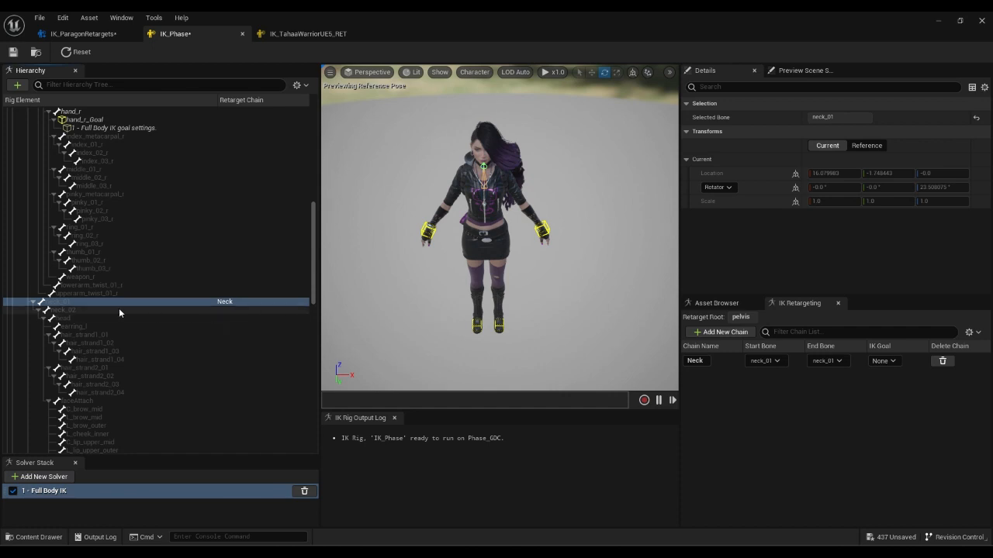
pyautogui.click(63, 318)
pyautogui.rightClick(62, 324)
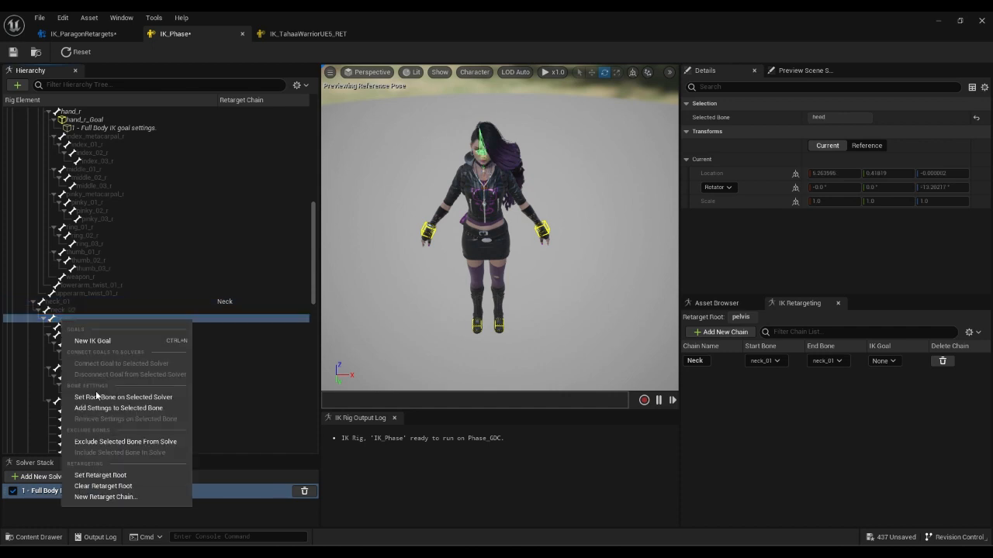
pyautogui.click(93, 500)
pyautogui.click(445, 323)
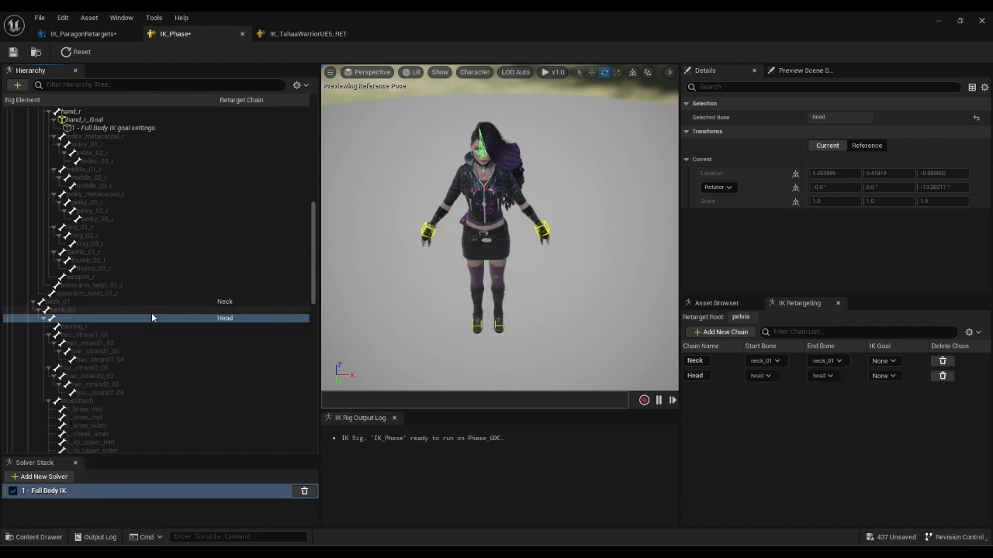
# Add a Spine retarget chain spanning spine_01 to spine_03.
pyautogui.scroll(6, 147, 328)
pyautogui.scroll(3, 147, 328)
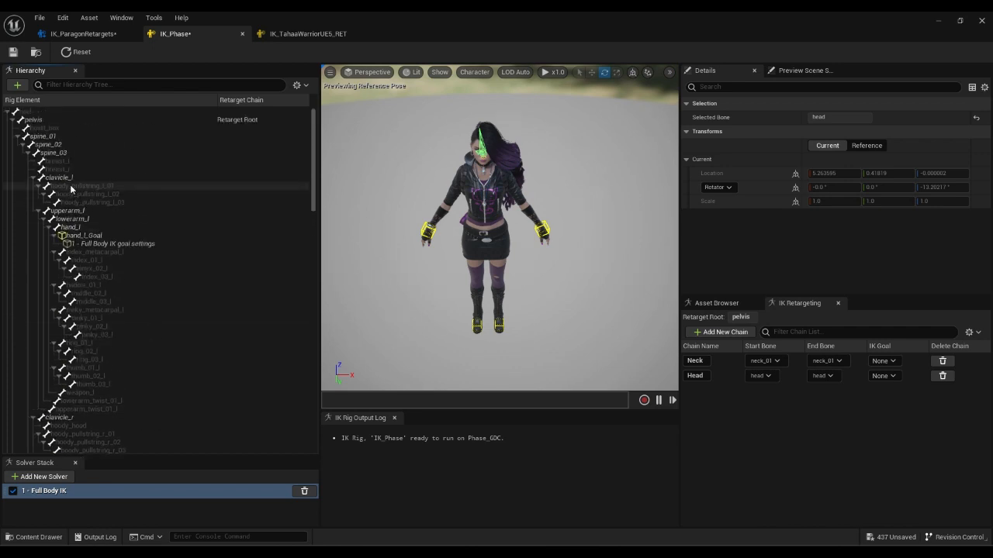
pyautogui.click(62, 136)
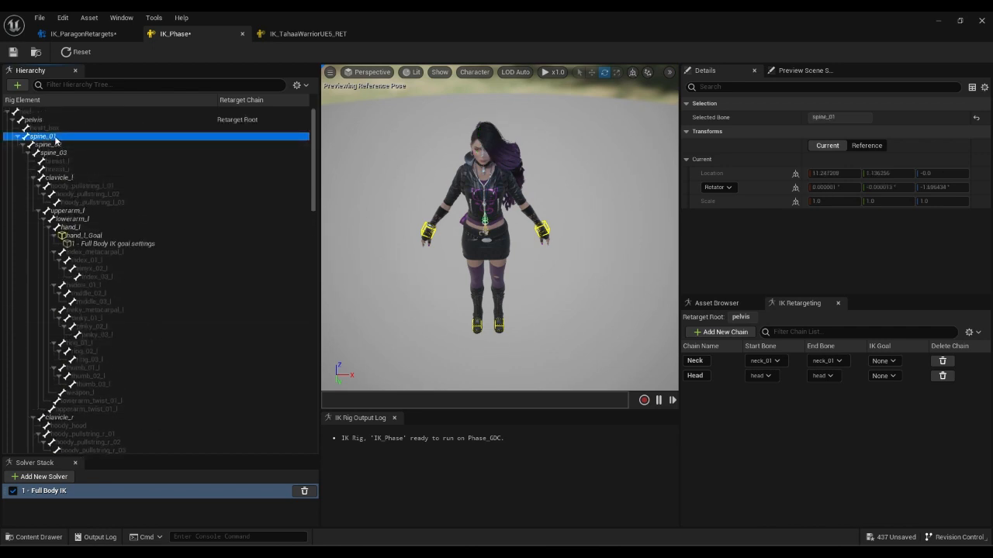
pyautogui.keyDown('shift'); pyautogui.click(62, 154); pyautogui.keyUp('shift')
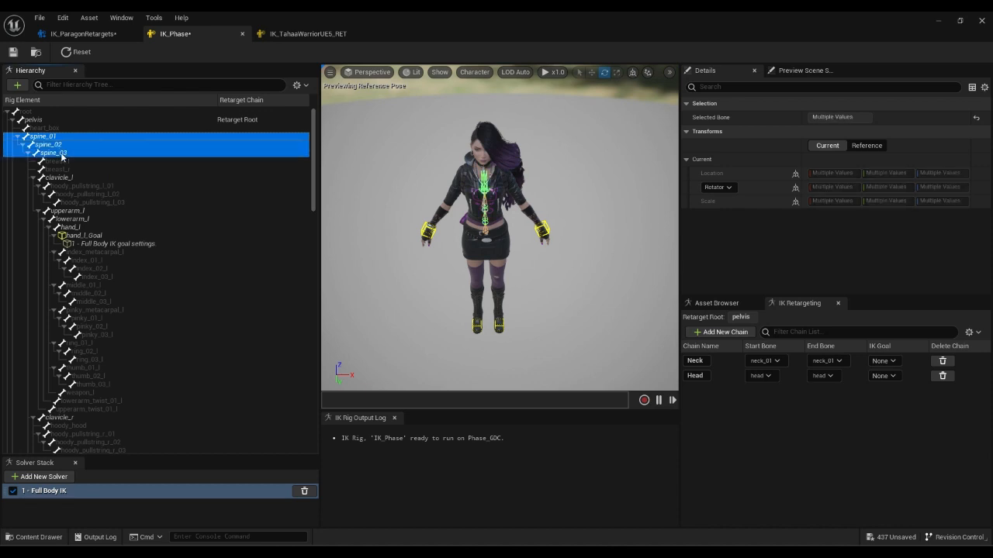
pyautogui.rightClick(64, 155)
pyautogui.click(108, 331)
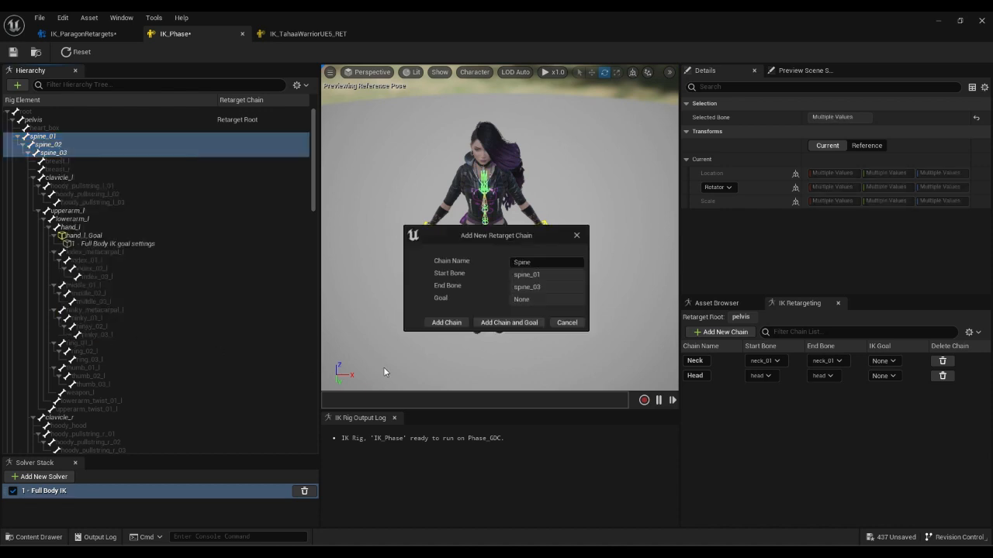
pyautogui.click(440, 323)
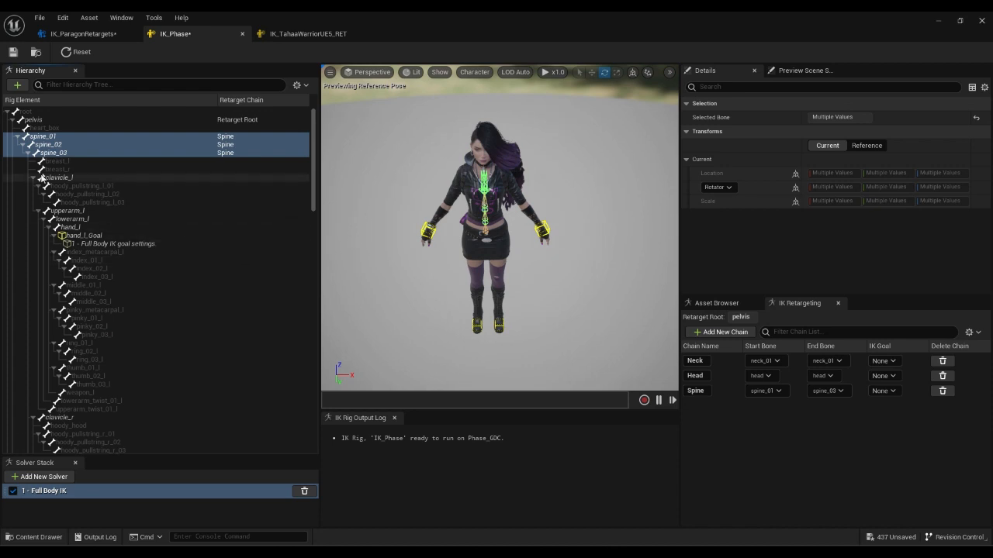
pyautogui.click(59, 178)
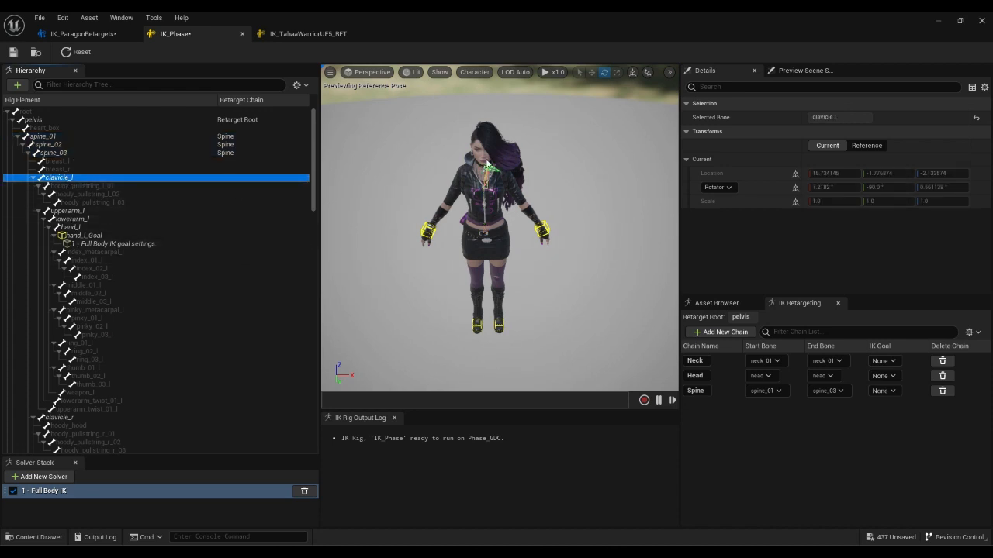
# Add a LeftArm chain on clavicle_l and LeftArm_0 from upperarm_l to hand_l.
pyautogui.rightClick(78, 178)
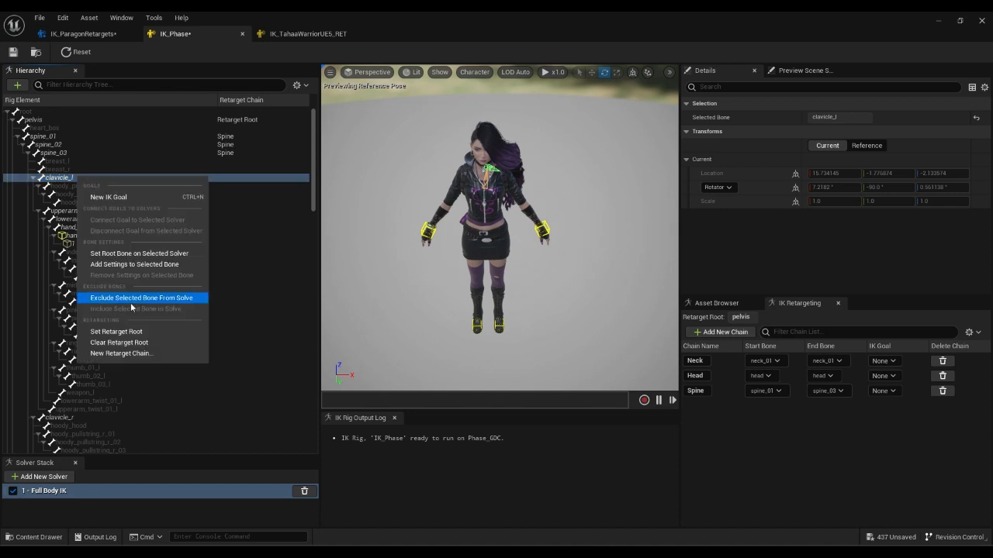
pyautogui.click(122, 354)
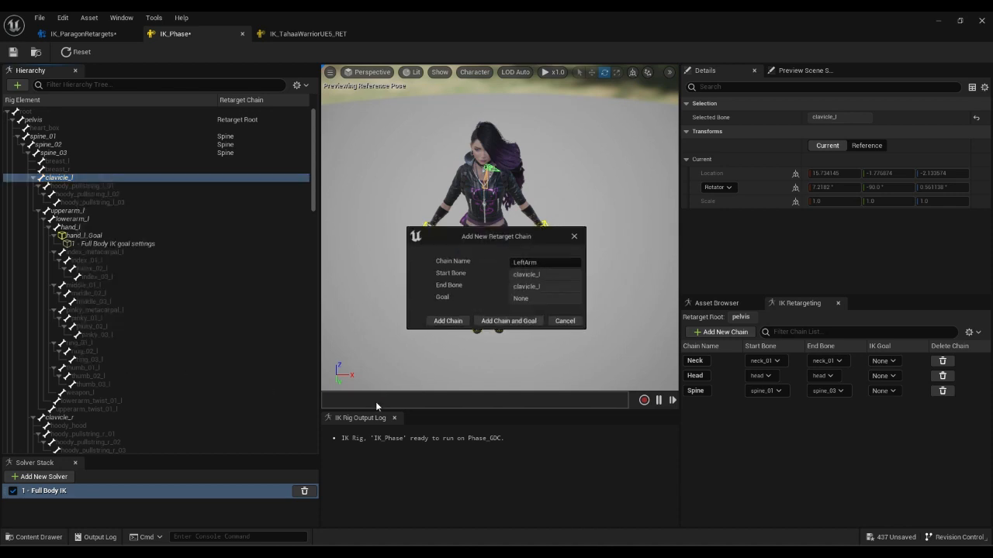
pyautogui.click(447, 323)
pyautogui.click(81, 214)
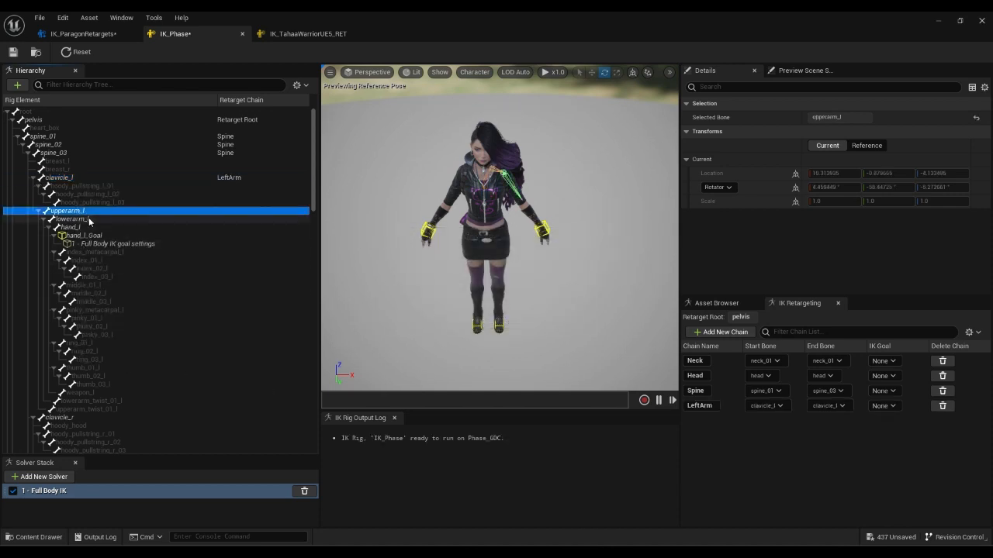
pyautogui.keyDown('shift'); pyautogui.click(88, 227); pyautogui.keyUp('shift')
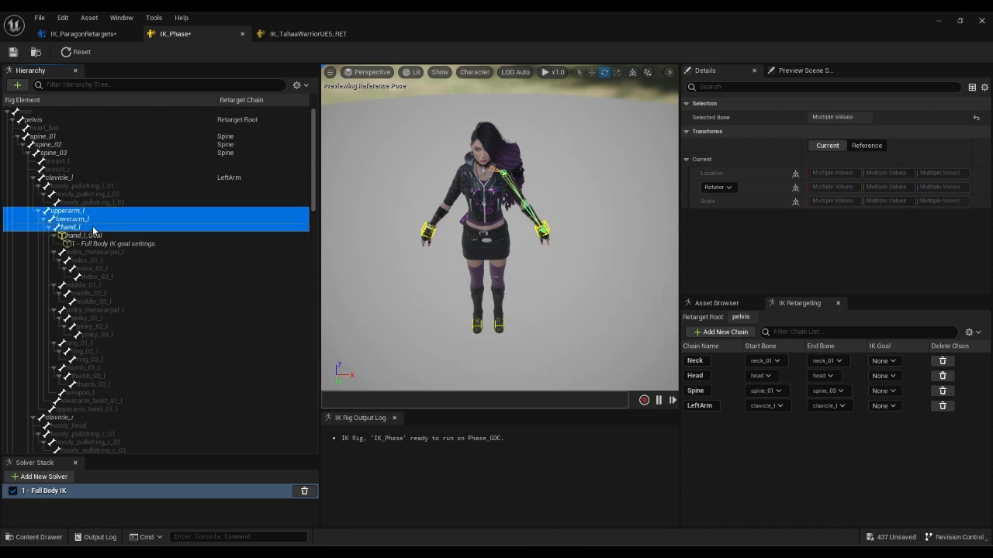
pyautogui.rightClick(94, 229)
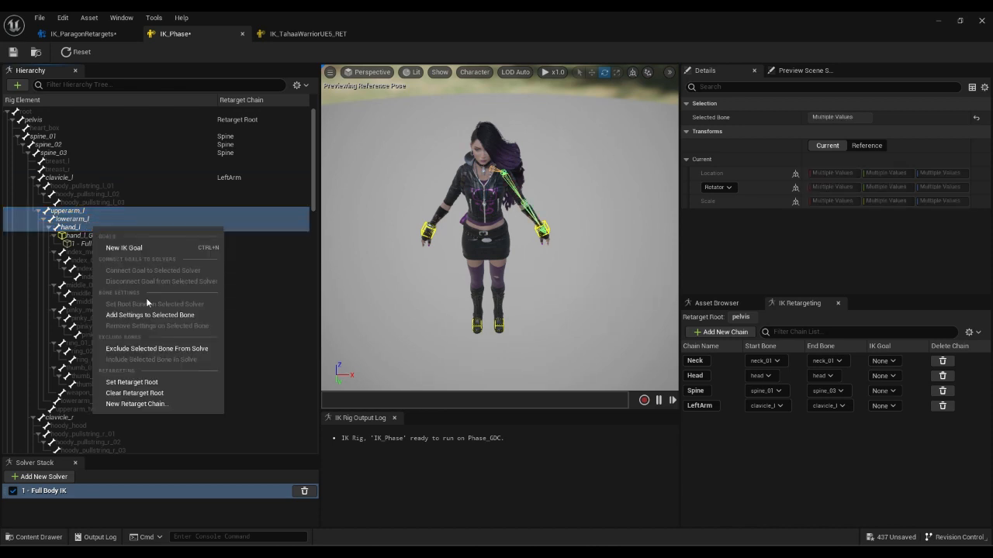
pyautogui.click(140, 407)
pyautogui.click(444, 323)
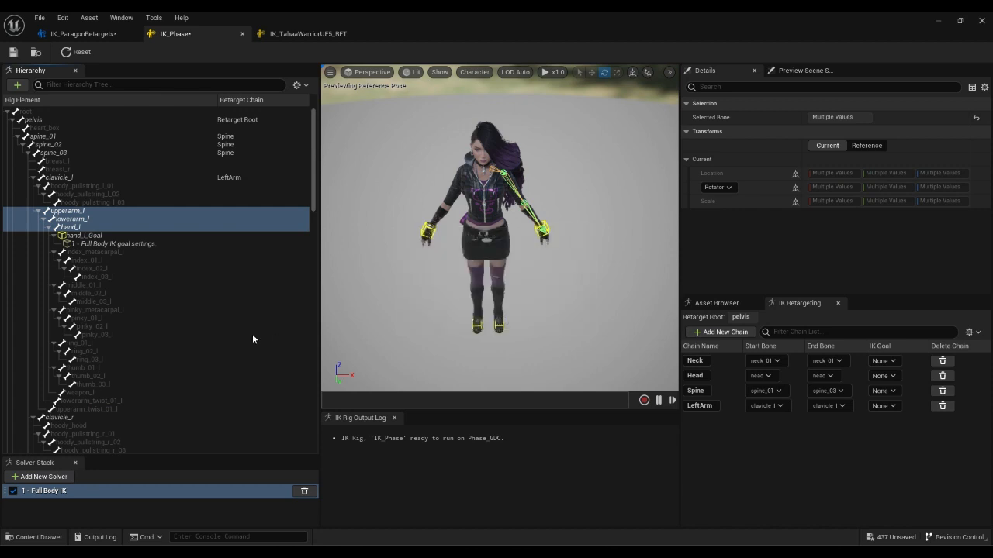
# Add a RightArm retarget chain on the clavicle_r bone.
pyautogui.click(98, 259)
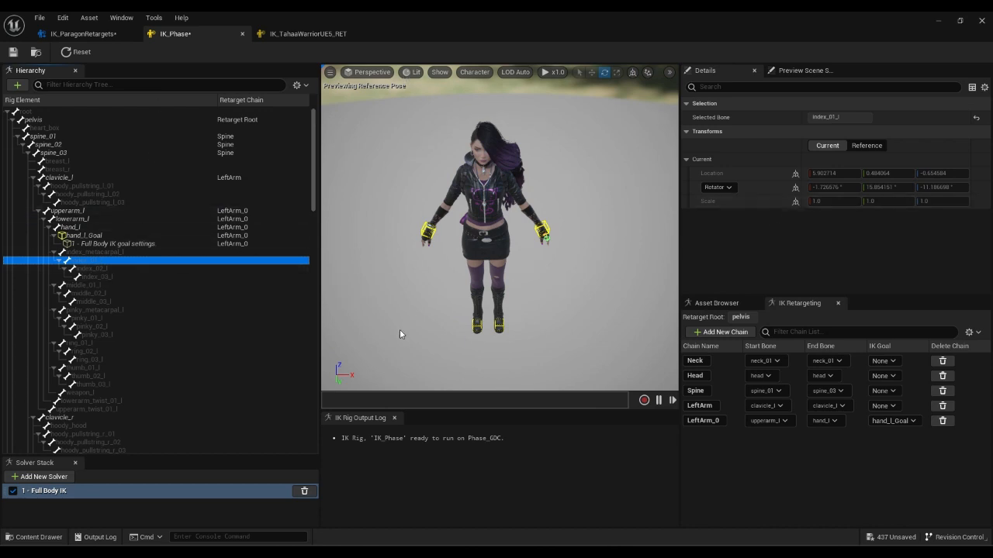
pyautogui.scroll(-2, 253, 321)
pyautogui.scroll(-3, 113, 362)
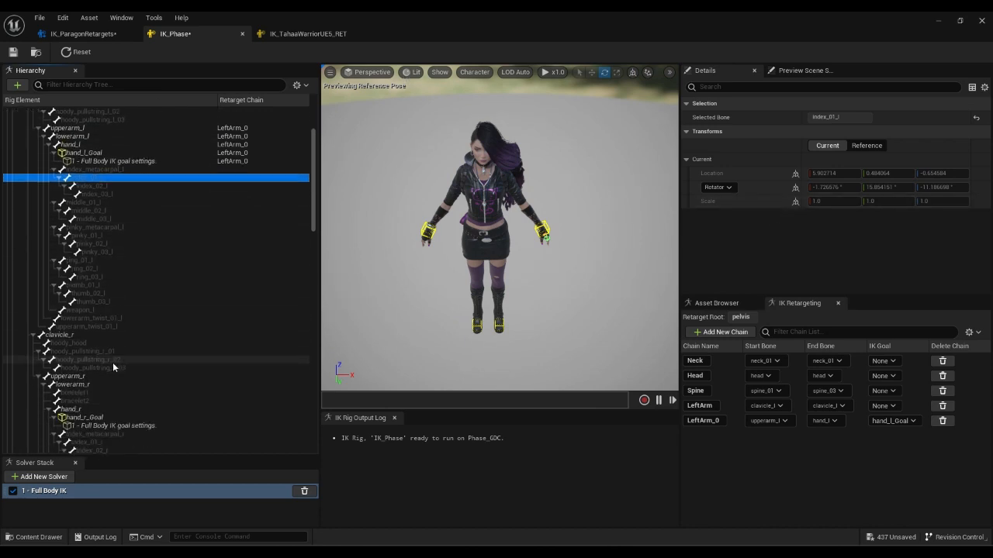
pyautogui.scroll(-3, 104, 275)
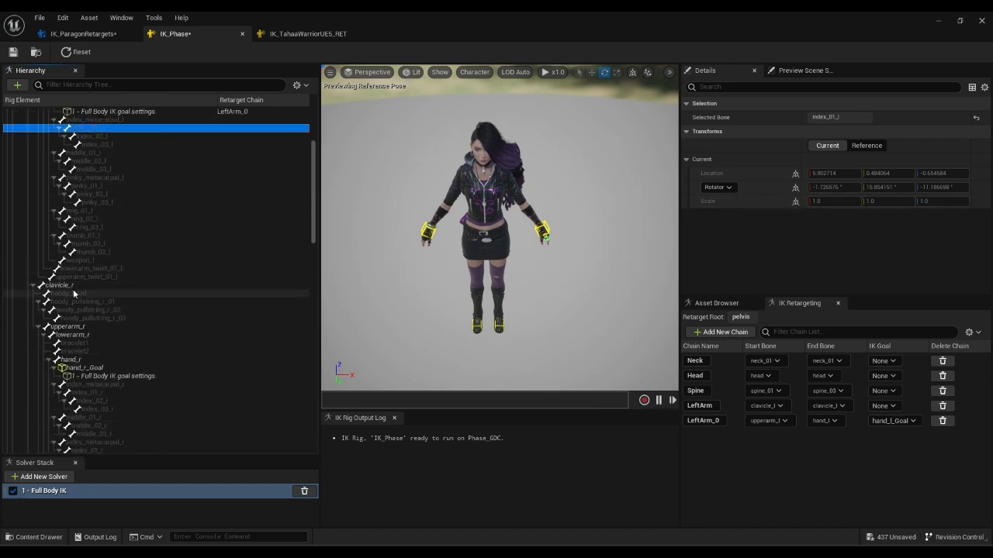
pyautogui.scroll(4, 161, 297)
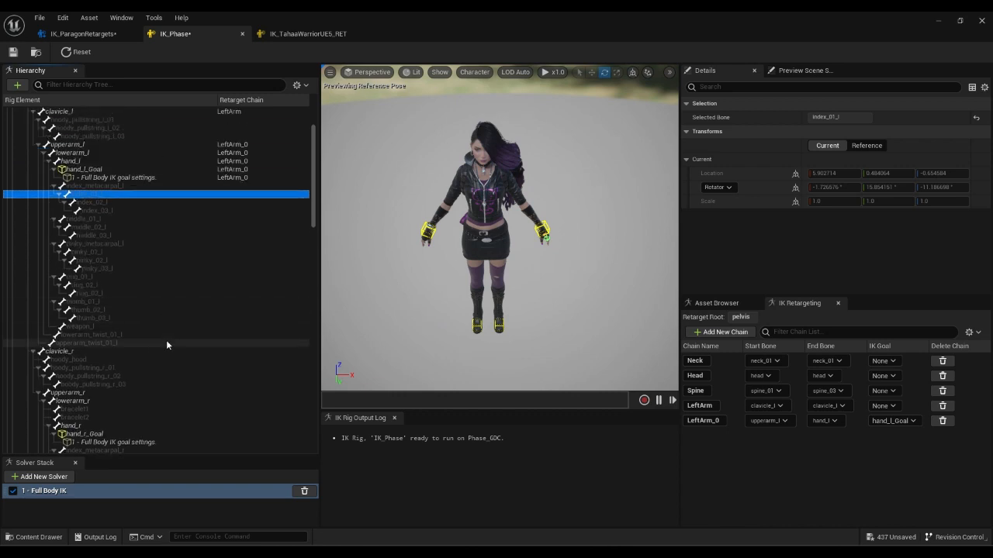
pyautogui.scroll(-5, 166, 341)
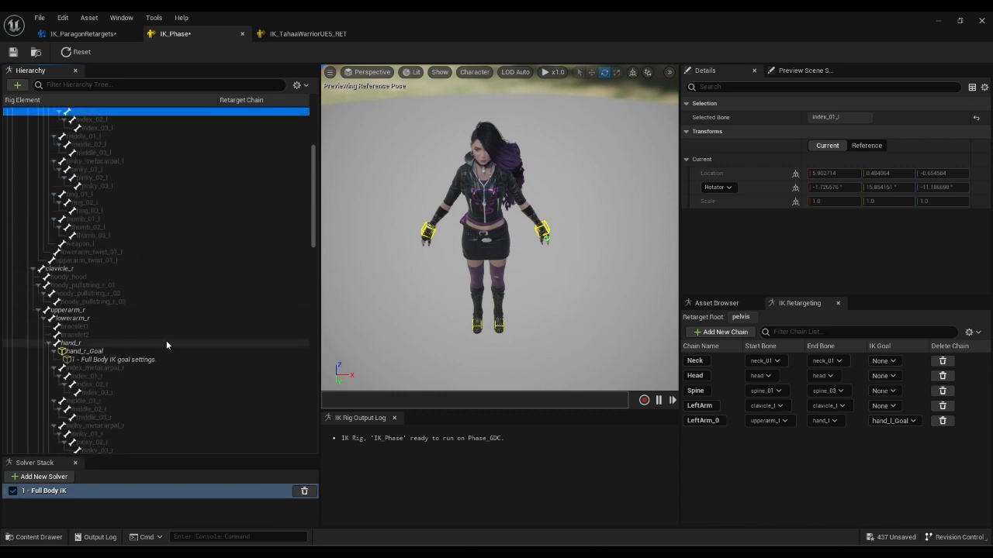
pyautogui.click(92, 267)
pyautogui.rightClick(92, 267)
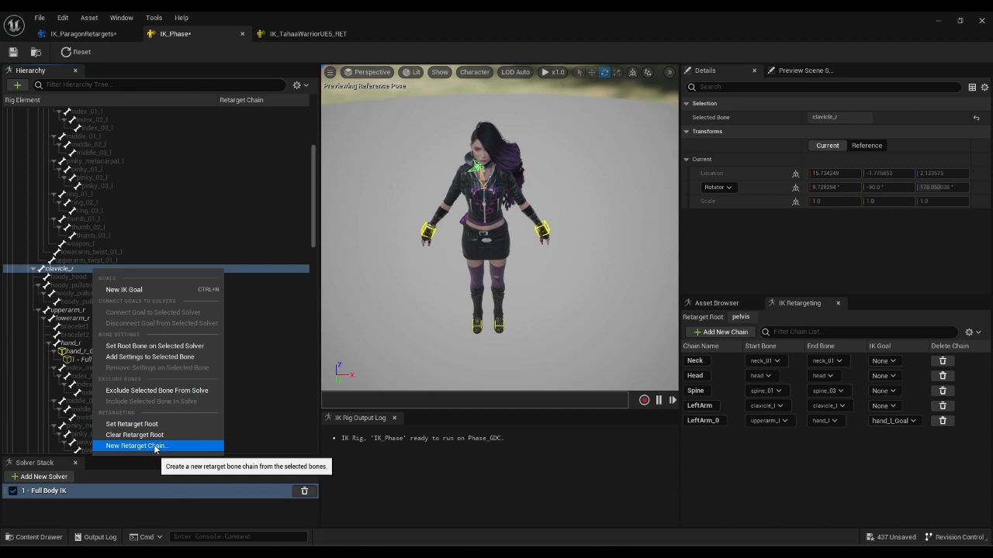
pyautogui.click(135, 446)
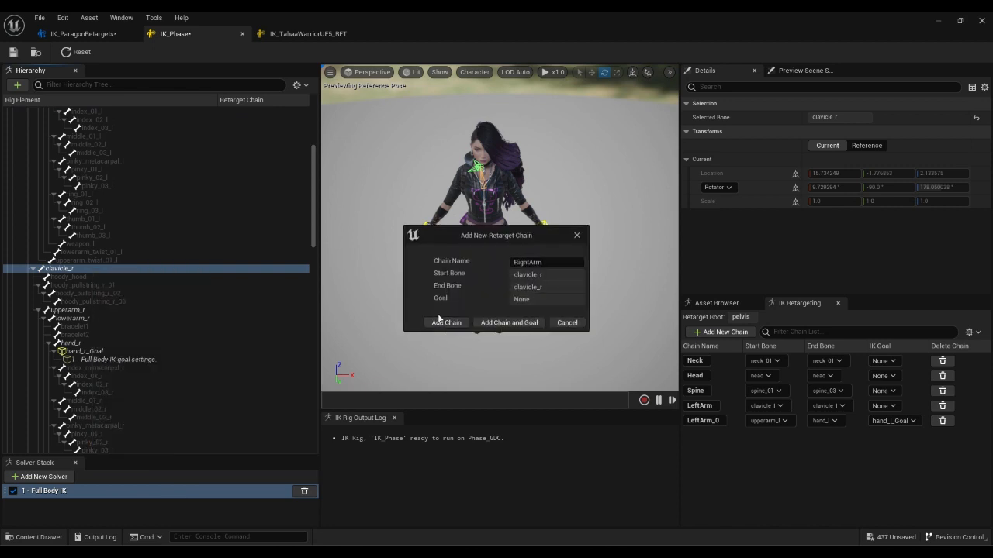
pyautogui.click(440, 322)
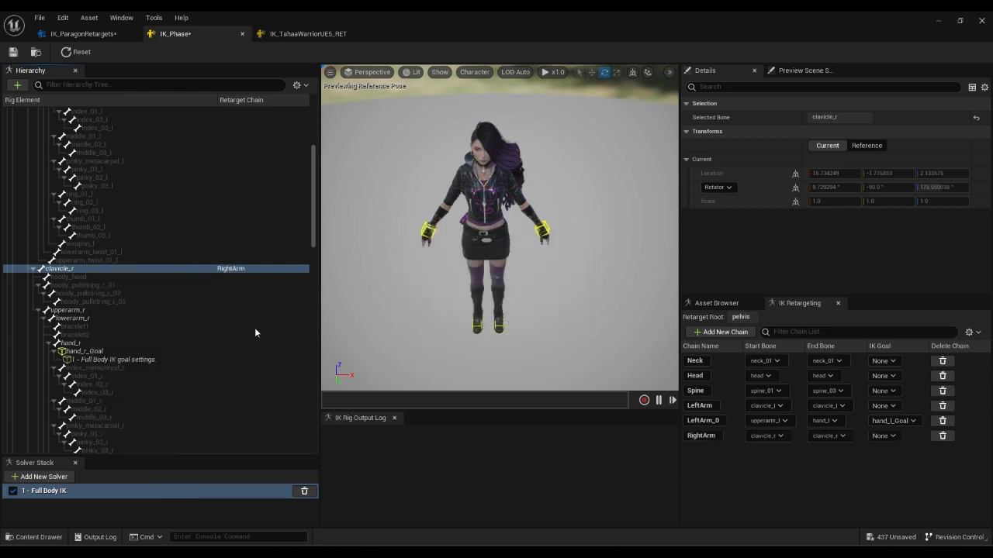
# Add a RightArm_0 chain from upperarm_r through lowerarm_r to hand_r.
pyautogui.click(80, 311)
pyautogui.keyDown('ctrl'); pyautogui.click(79, 319); pyautogui.keyUp('ctrl')
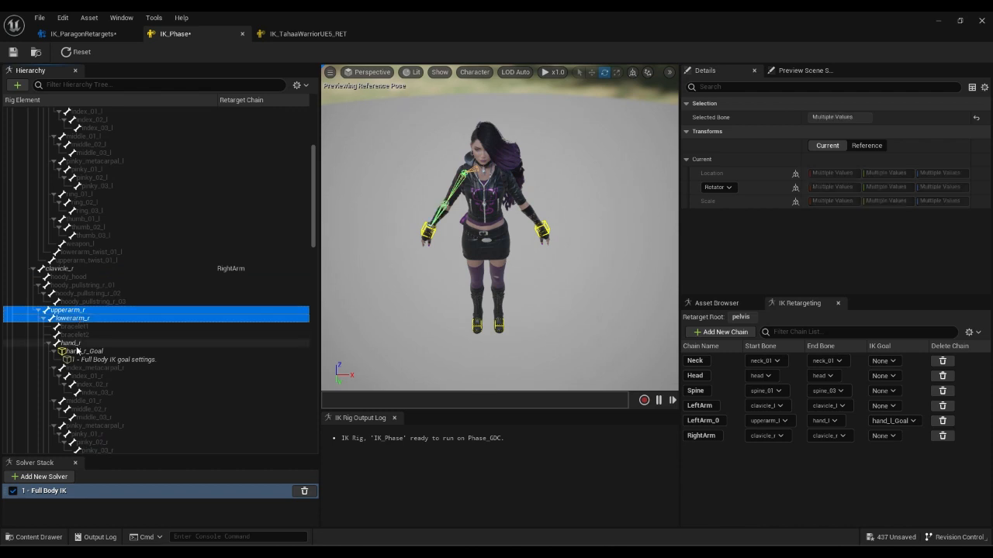
pyautogui.keyDown('ctrl'); pyautogui.click(78, 344); pyautogui.keyUp('ctrl')
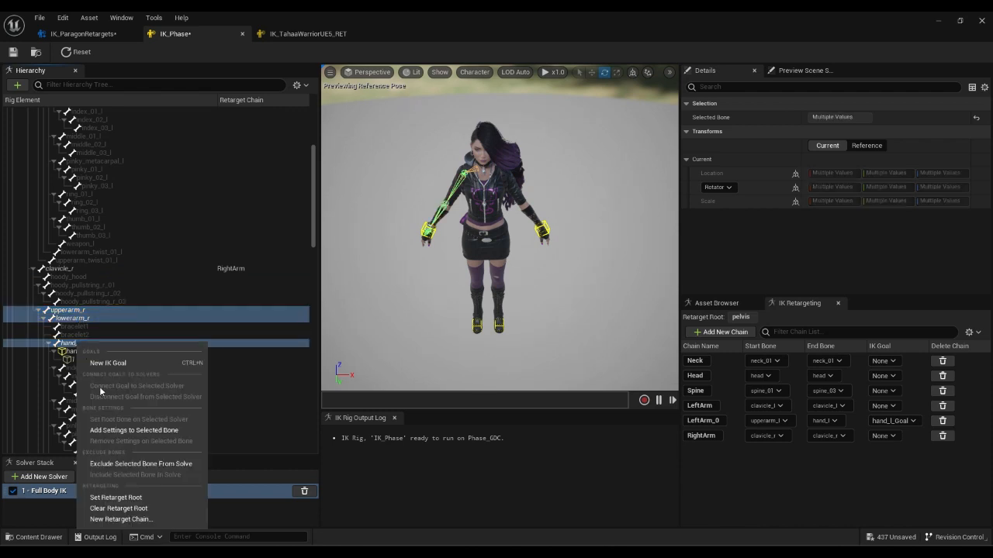
pyautogui.click(124, 520)
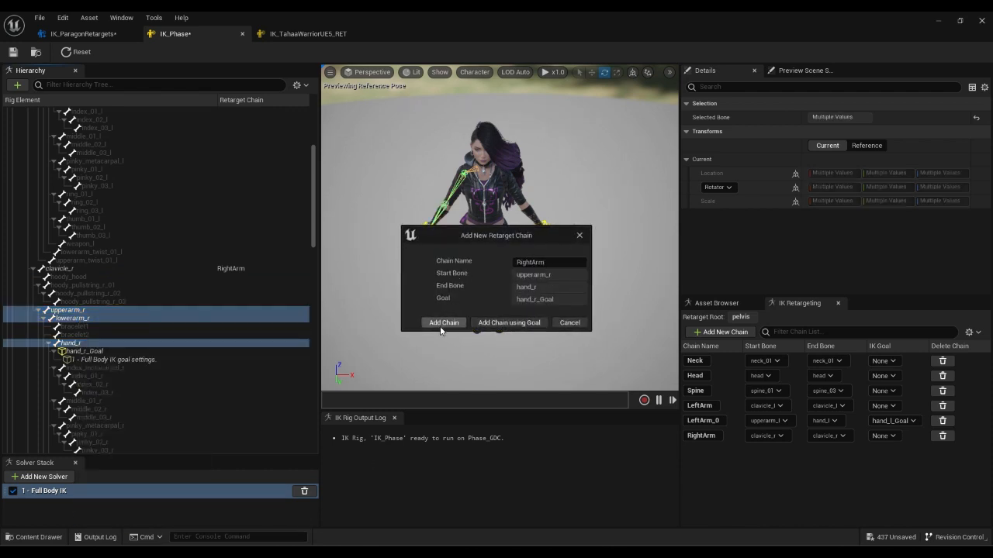
pyautogui.click(444, 322)
pyautogui.scroll(-5, 161, 355)
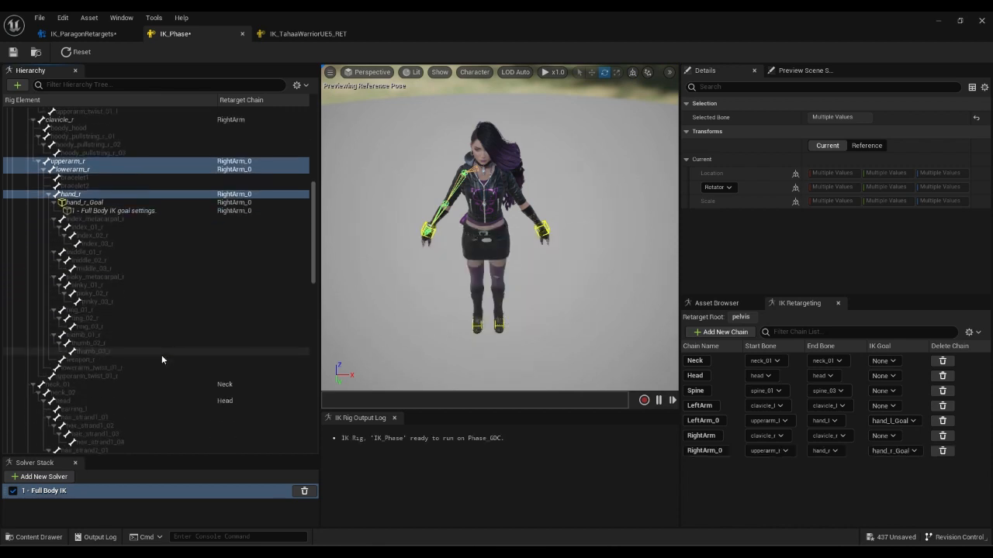
pyautogui.scroll(-10, 162, 354)
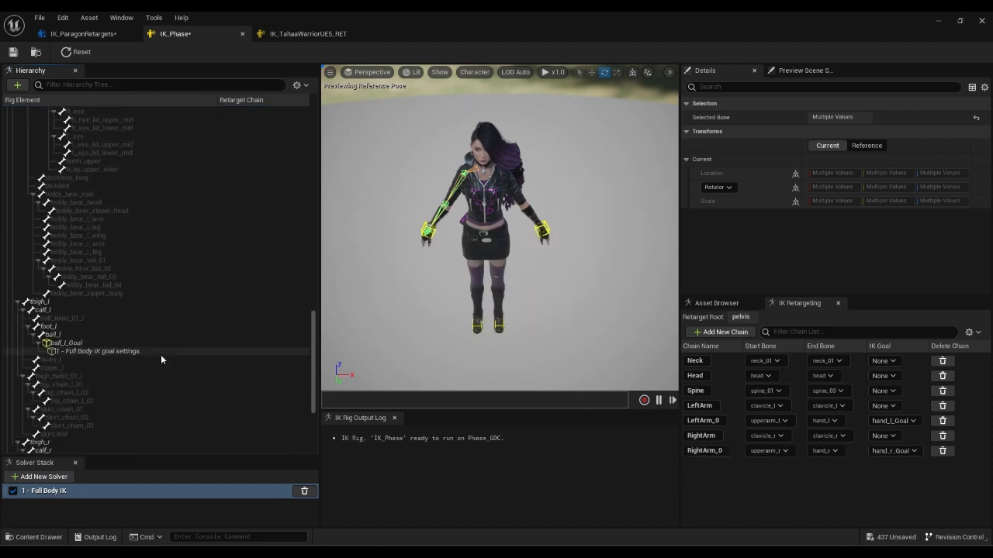
# Add a LeftLeg chain from thigh_l through calf_l and foot_l to ball_l.
pyautogui.click(54, 253)
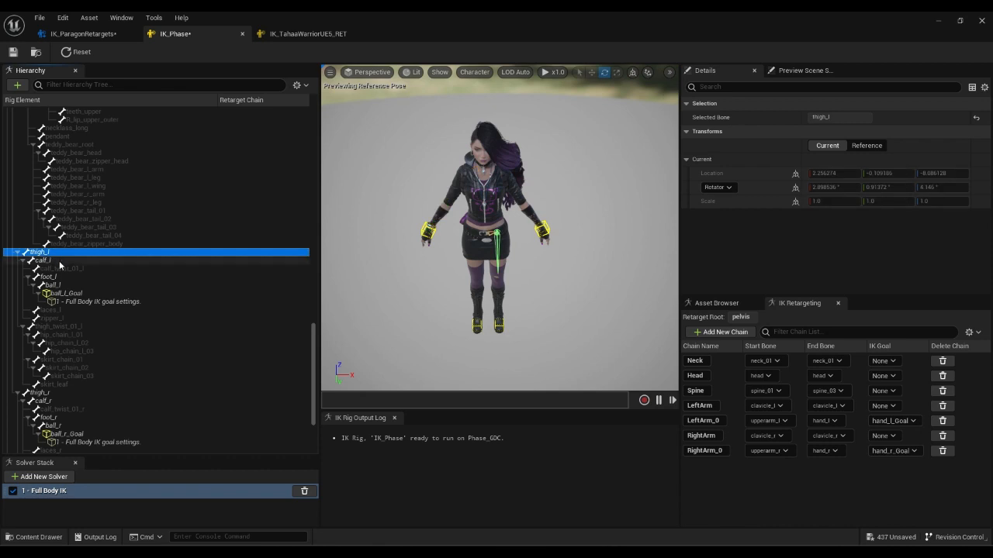
pyautogui.keyDown('ctrl'); pyautogui.click(61, 262); pyautogui.keyUp('ctrl')
pyautogui.keyDown('ctrl'); pyautogui.click(65, 277); pyautogui.keyUp('ctrl')
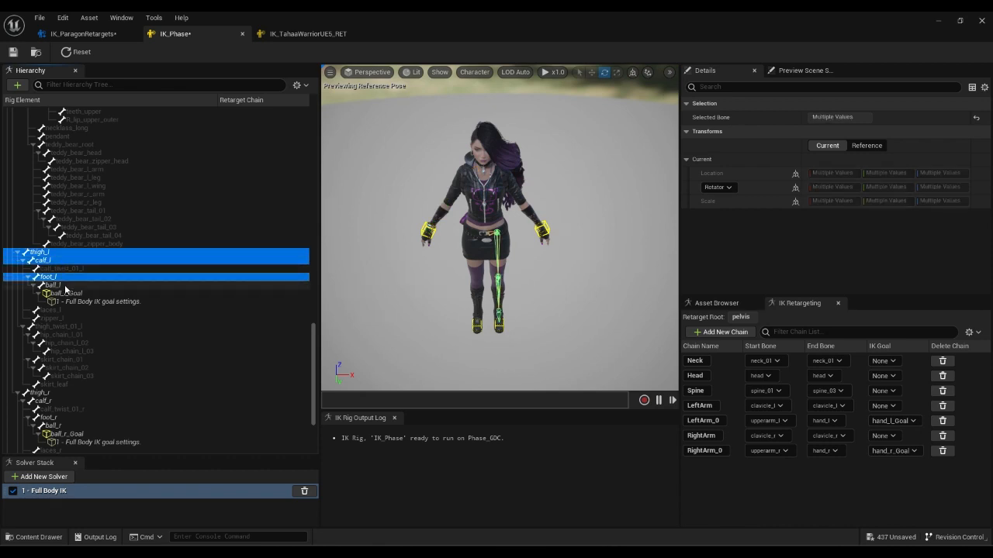
pyautogui.keyDown('ctrl'); pyautogui.click(65, 286); pyautogui.keyUp('ctrl')
pyautogui.rightClick(65, 287)
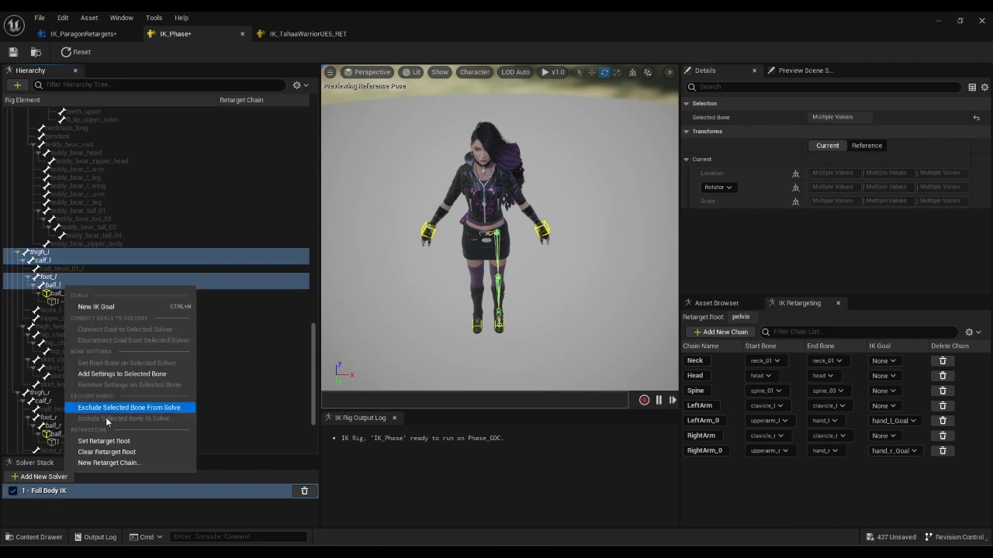
pyautogui.click(109, 463)
pyautogui.click(443, 323)
pyautogui.scroll(-2, 160, 362)
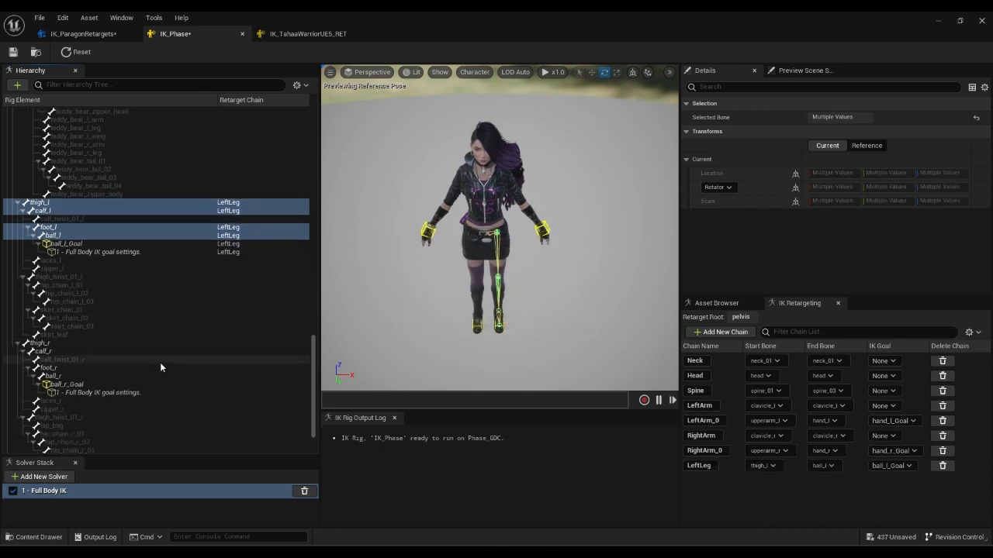
# Add a RightLeg chain from thigh_r through calf_r and foot_r to ball_r.
pyautogui.click(54, 345)
pyautogui.keyDown('ctrl'); pyautogui.click(45, 351); pyautogui.keyUp('ctrl')
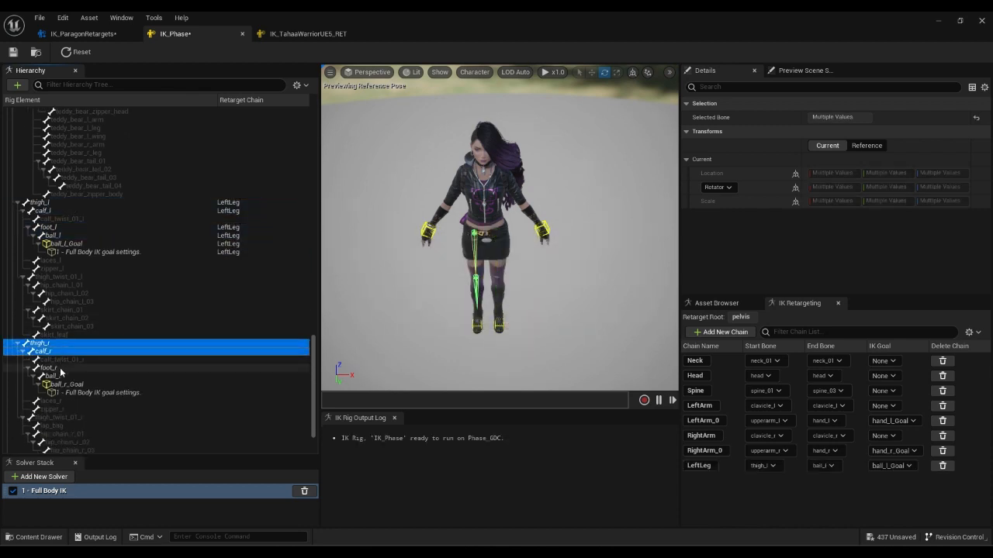
pyautogui.keyDown('ctrl'); pyautogui.click(51, 368); pyautogui.keyUp('ctrl')
pyautogui.keyDown('ctrl'); pyautogui.click(62, 376); pyautogui.keyUp('ctrl')
pyautogui.rightClick(66, 379)
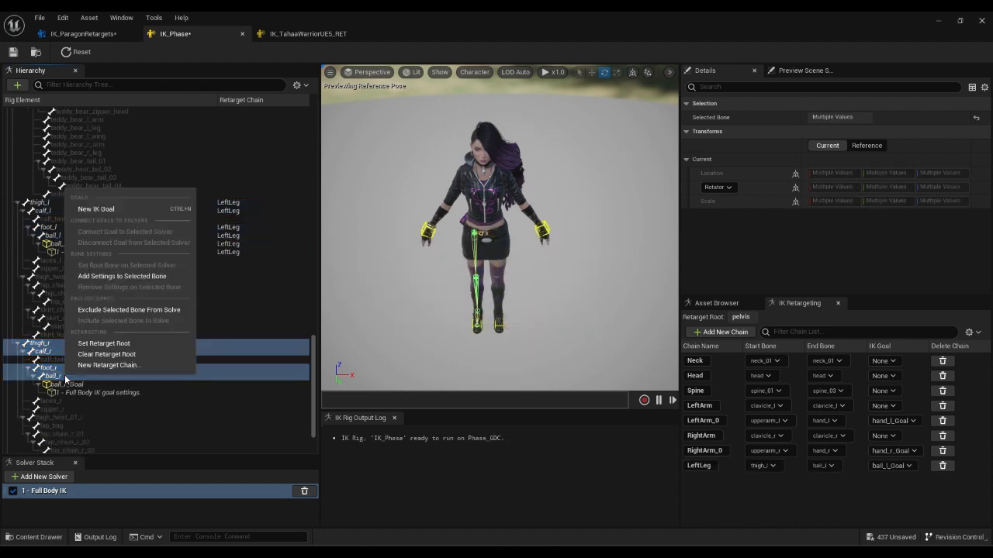
pyautogui.click(135, 363)
pyautogui.click(444, 323)
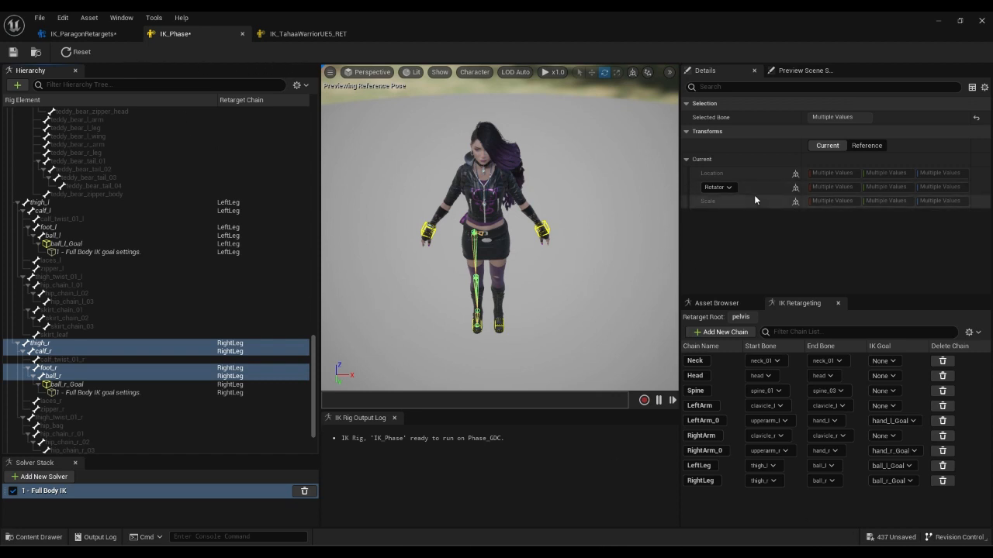
# Return to the IK_ParagonRetargets editor and bring up the Retargets folder.
pyautogui.scroll(3, 193, 259)
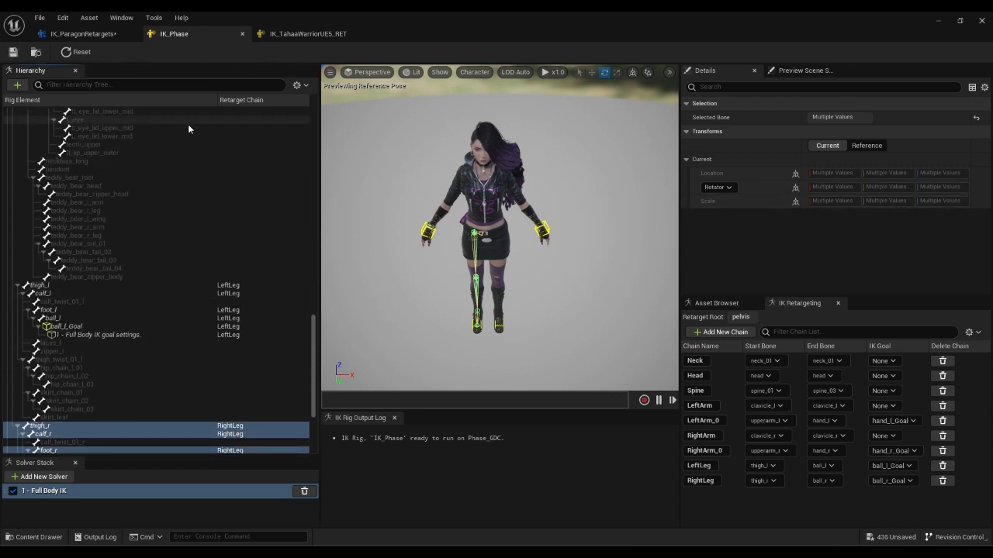
pyautogui.click(90, 35)
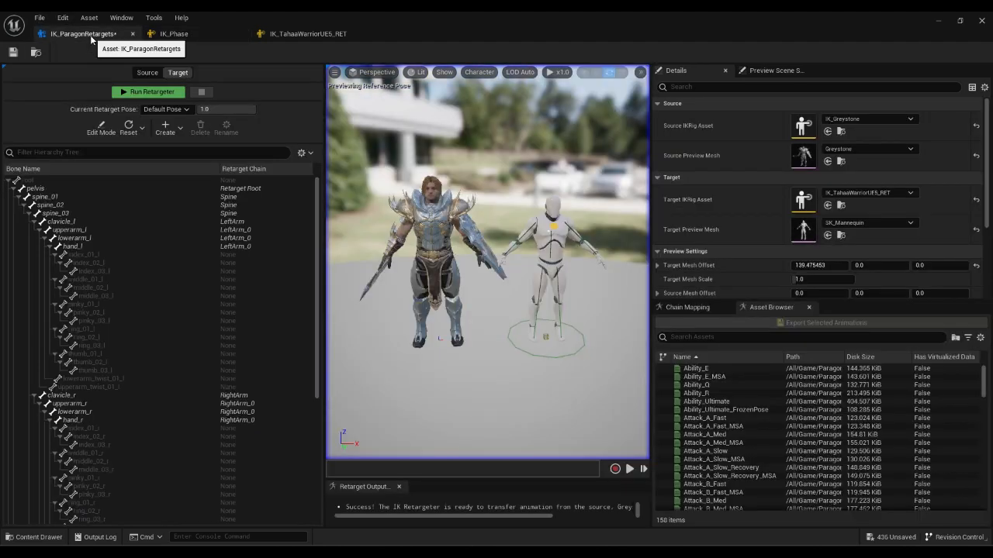
pyautogui.click(34, 537)
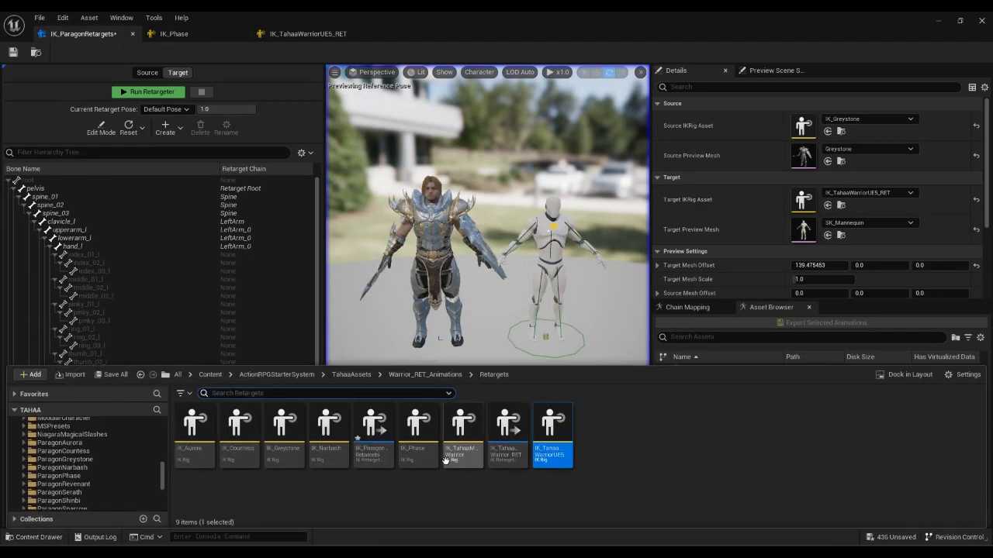
pyautogui.moveTo(379, 430)
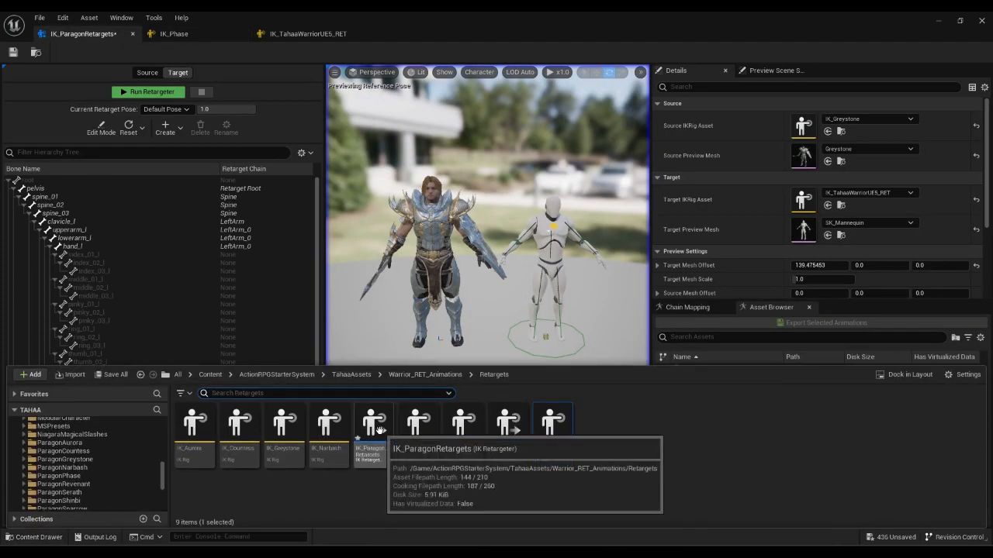
# Create an IK Retargeter asset named ParagonRETARGETER in the Retargets folder.
pyautogui.click(611, 438)
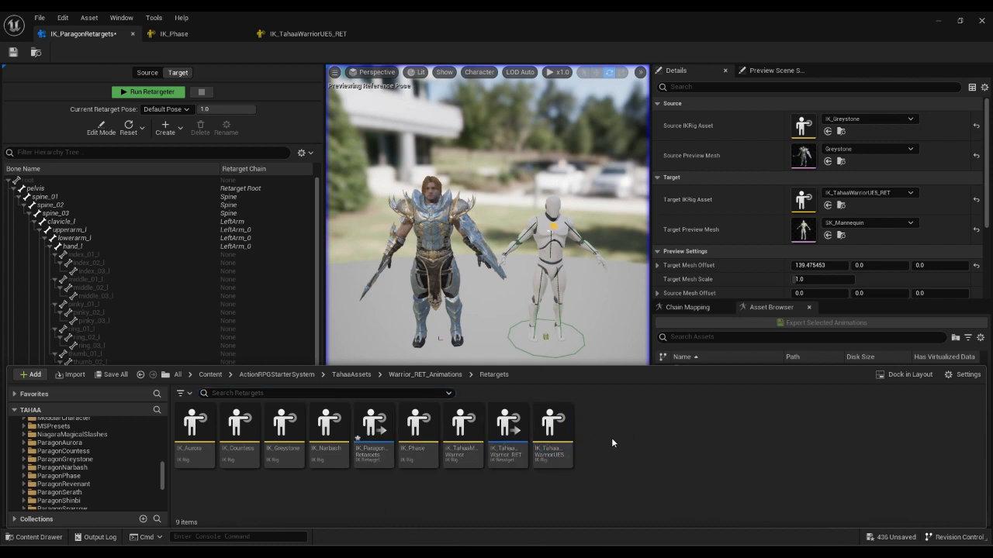
pyautogui.rightClick(619, 438)
pyautogui.moveTo(679, 237)
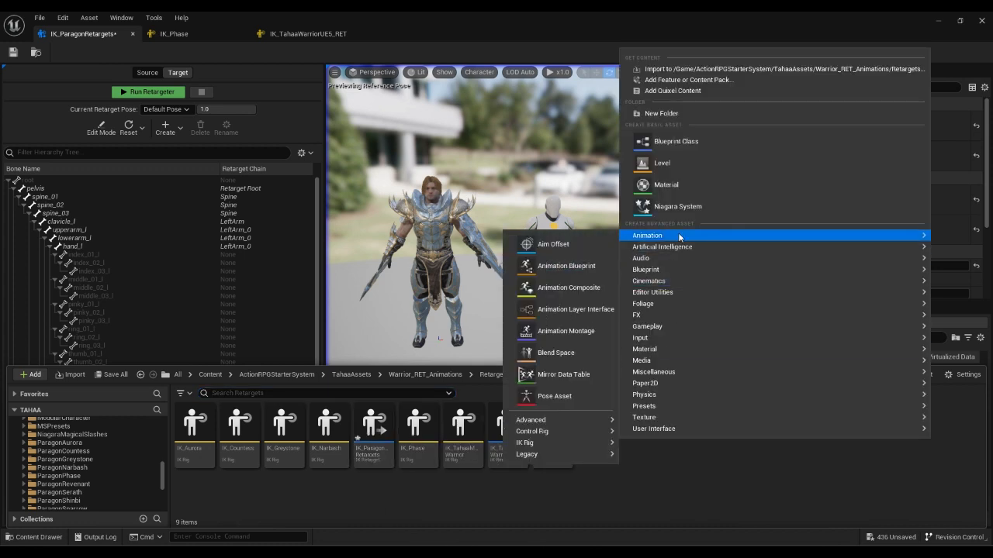
pyautogui.moveTo(541, 444)
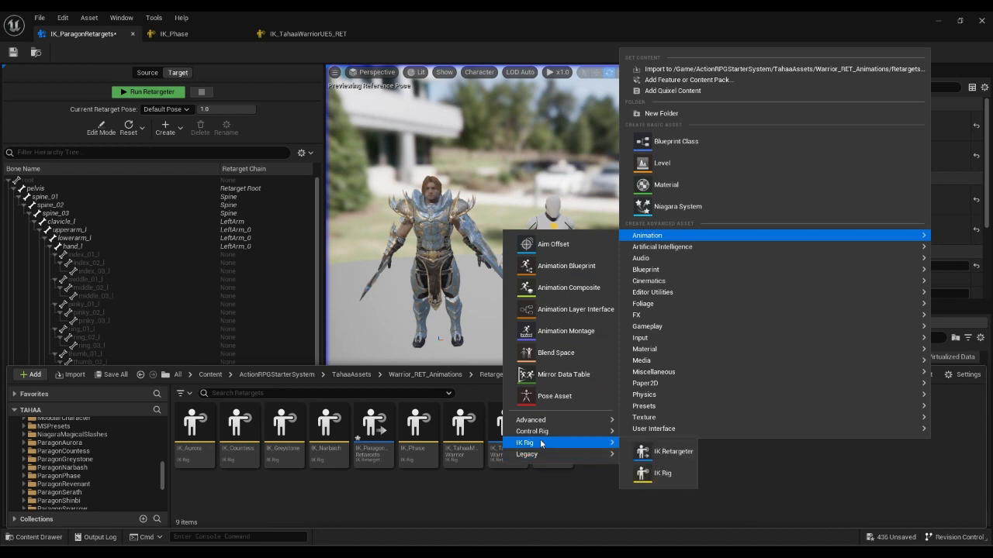
pyautogui.click(643, 457)
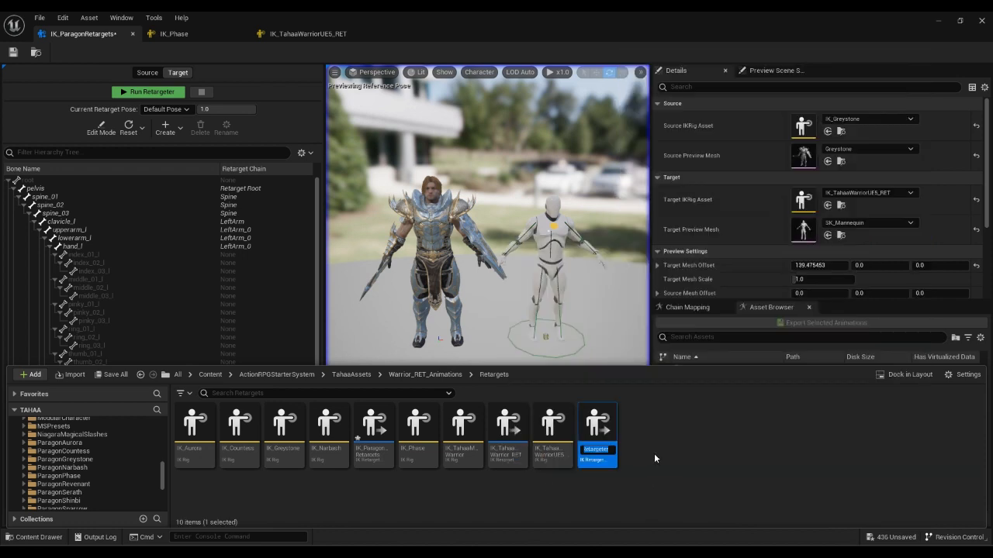
pyautogui.write('ParagonRETARGETER')
pyautogui.press('Return')
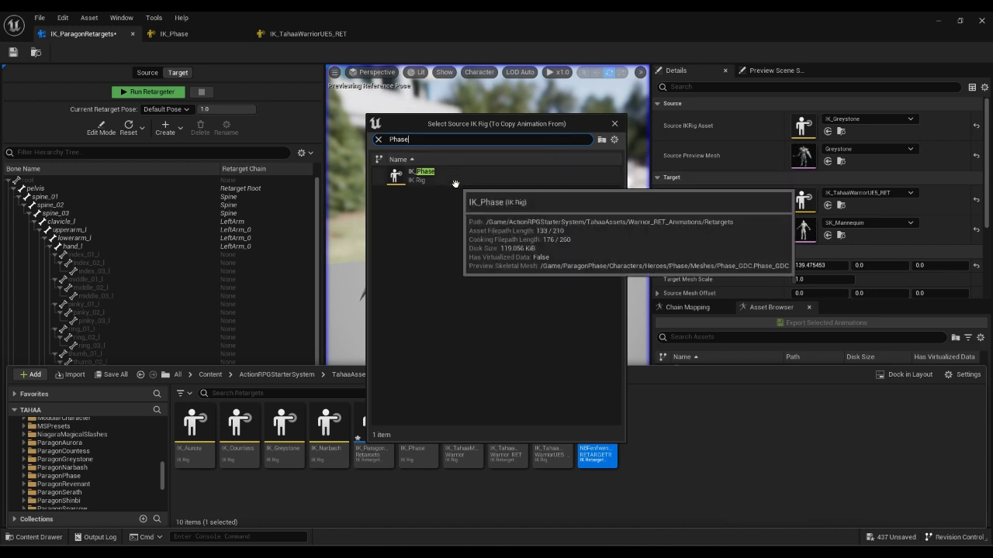
# Pick IK_Phase as the source rig and IK_TahaaWarriorUE5_RET as the target rig.
pyautogui.click(411, 175)
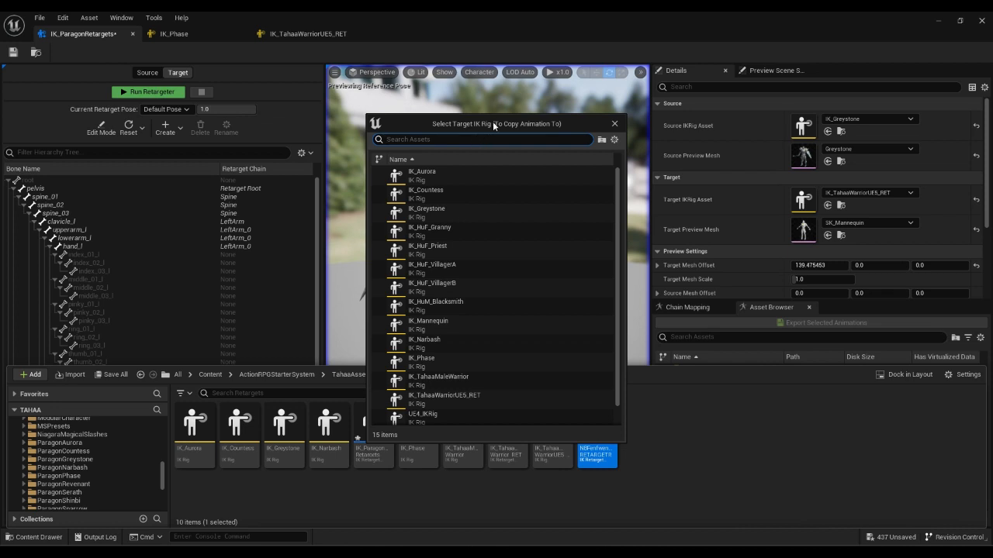
pyautogui.moveTo(493, 121); pyautogui.dragTo(473, 95)
pyautogui.write('Taha')
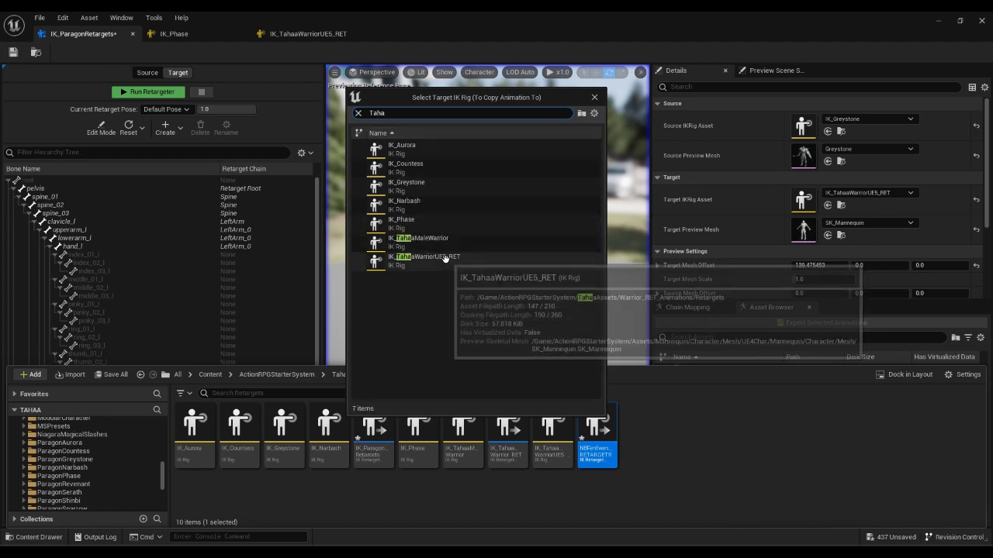
pyautogui.click(446, 260)
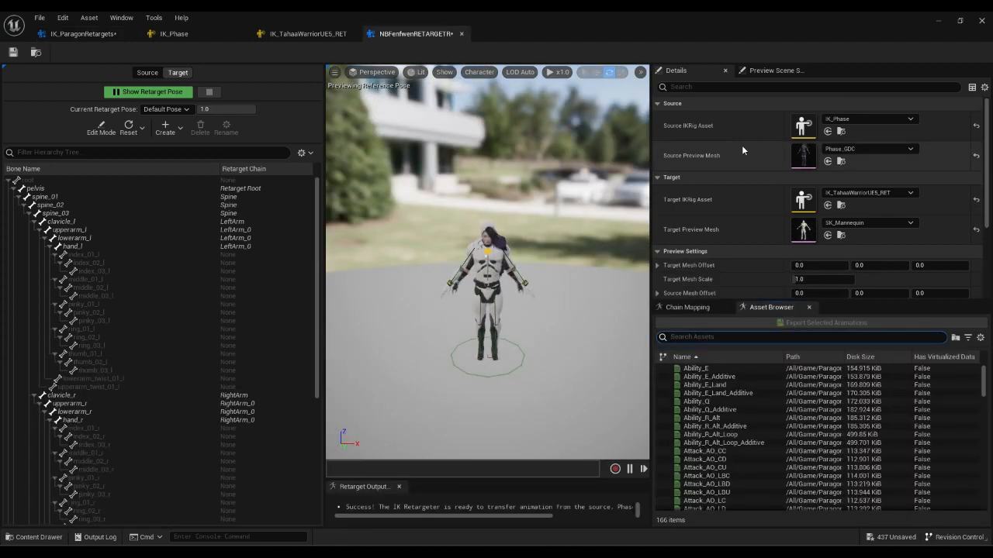
# Set Target Mesh Offset X to 129.988845 so the mannequin stands beside Phase, then frame both characters.
pyautogui.scroll(6, 507, 298)
pyautogui.scroll(-4, 506, 298)
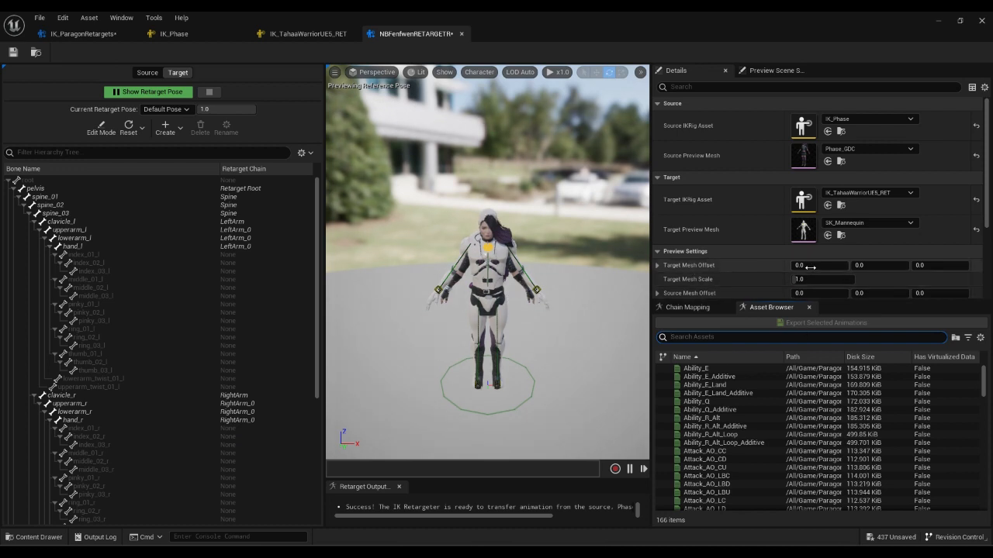
pyautogui.moveTo(811, 265); pyautogui.dragTo(791, 266)
pyautogui.moveTo(450, 295); pyautogui.dragTo(520, 298, button='right')
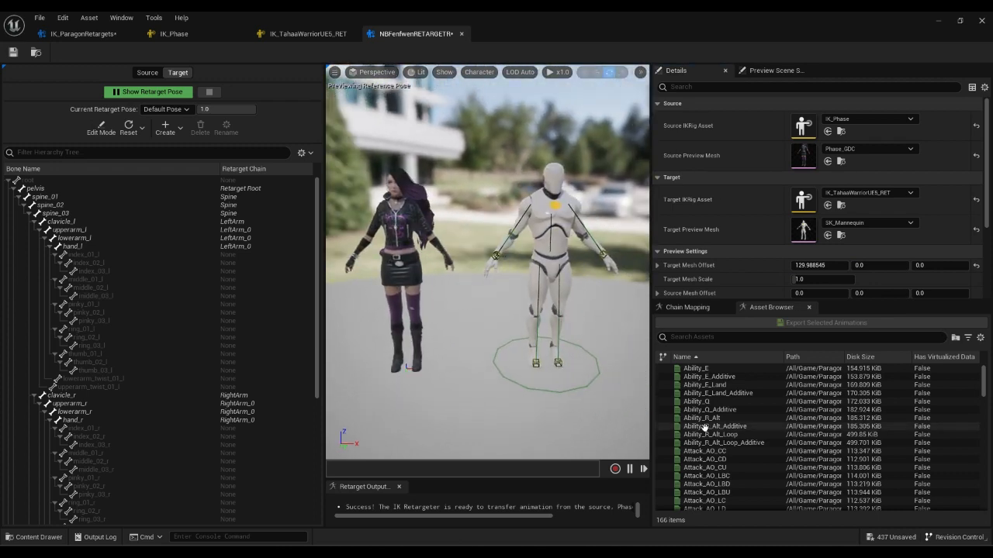
pyautogui.click(865, 419)
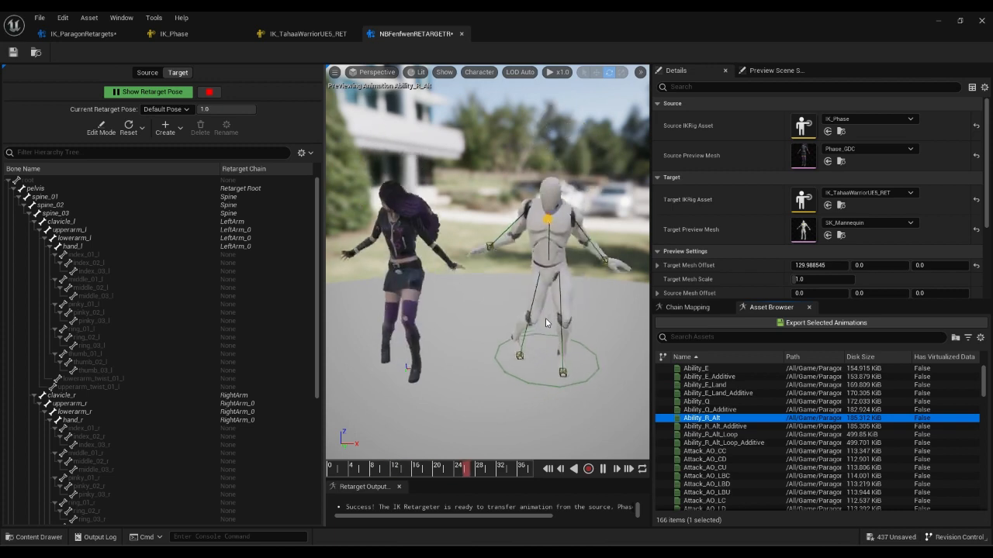
# Preview the Idle, HitReact_Left and R_Ability_AO_RU animations on both characters.
pyautogui.scroll(-7, 776, 461)
pyautogui.scroll(-1, 768, 465)
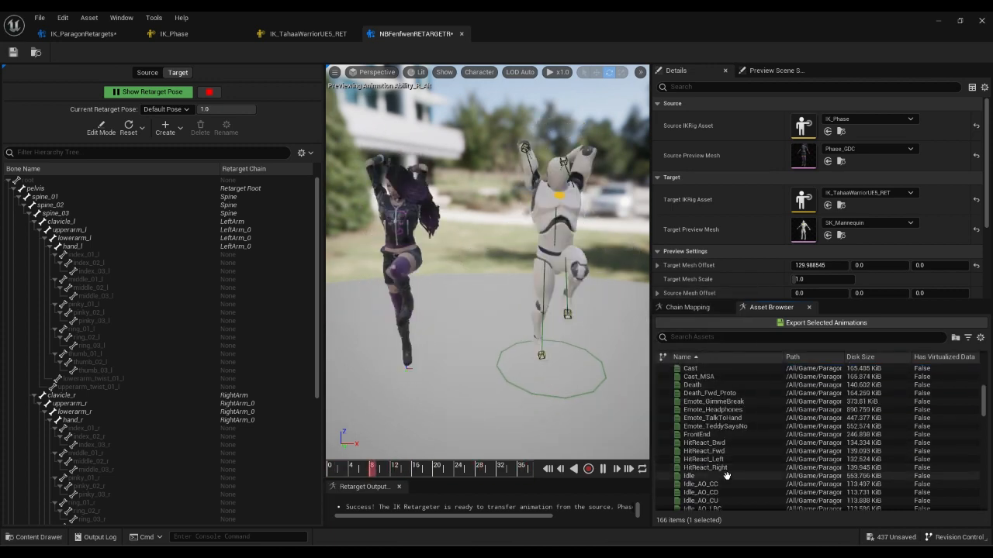
pyautogui.click(733, 475)
pyautogui.click(764, 459)
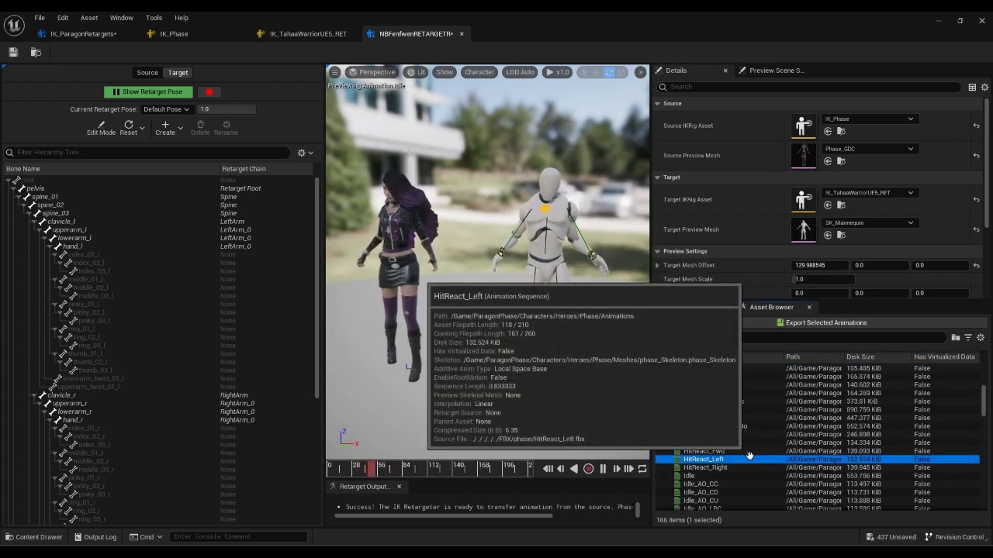
pyautogui.scroll(3, 767, 425)
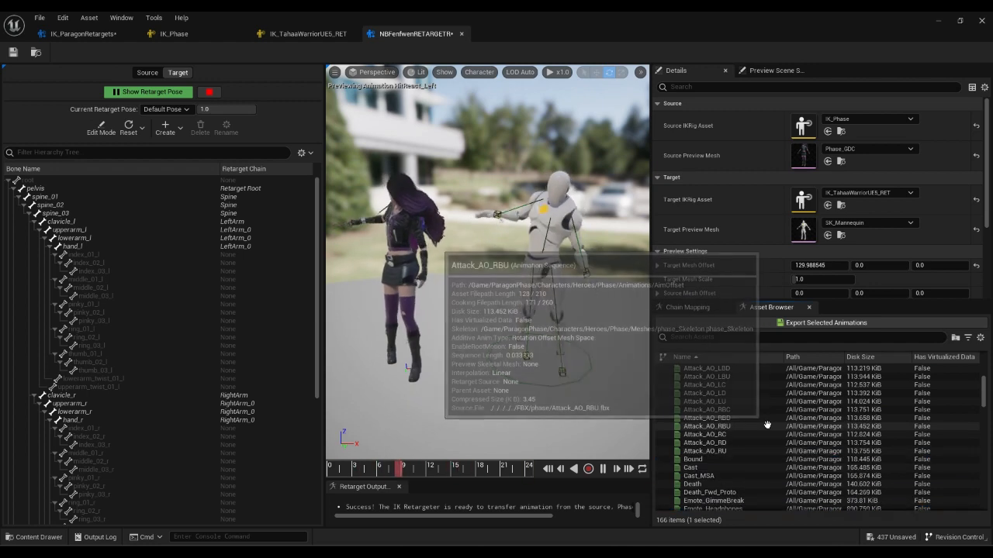
pyautogui.scroll(5, 776, 431)
pyautogui.scroll(-20, 806, 437)
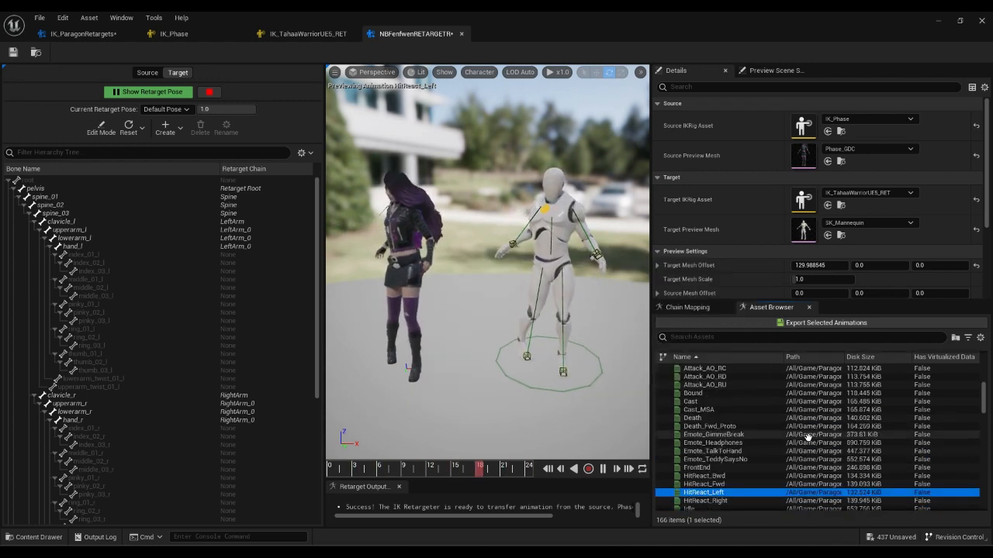
pyautogui.scroll(-10, 752, 443)
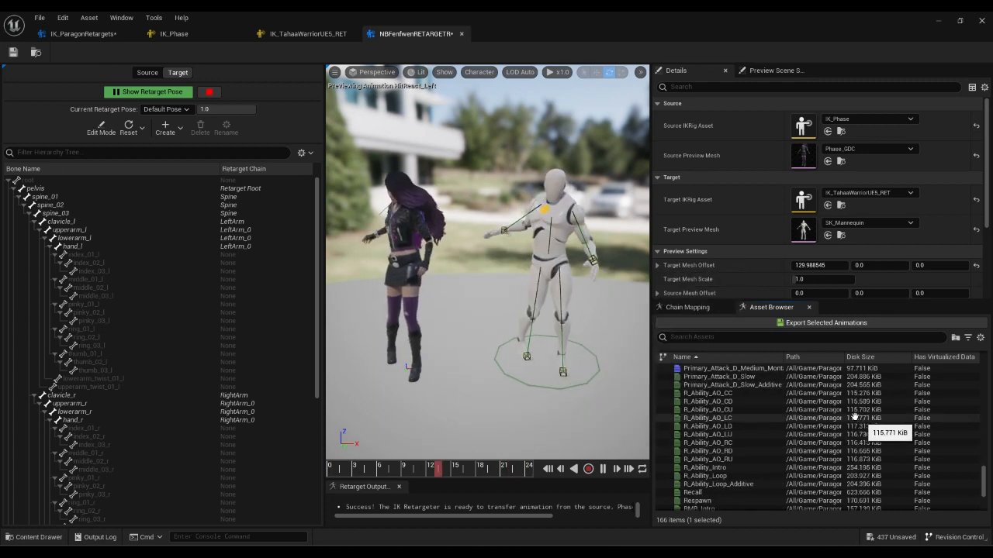
pyautogui.click(729, 459)
# Preview Recall, Primary_Attack_C_Slow, Primary_Attack_D_Medium and Primary_Attack_D_Slow, then pick Primary_Attack_A_Slow_Additive.
pyautogui.scroll(-4, 733, 456)
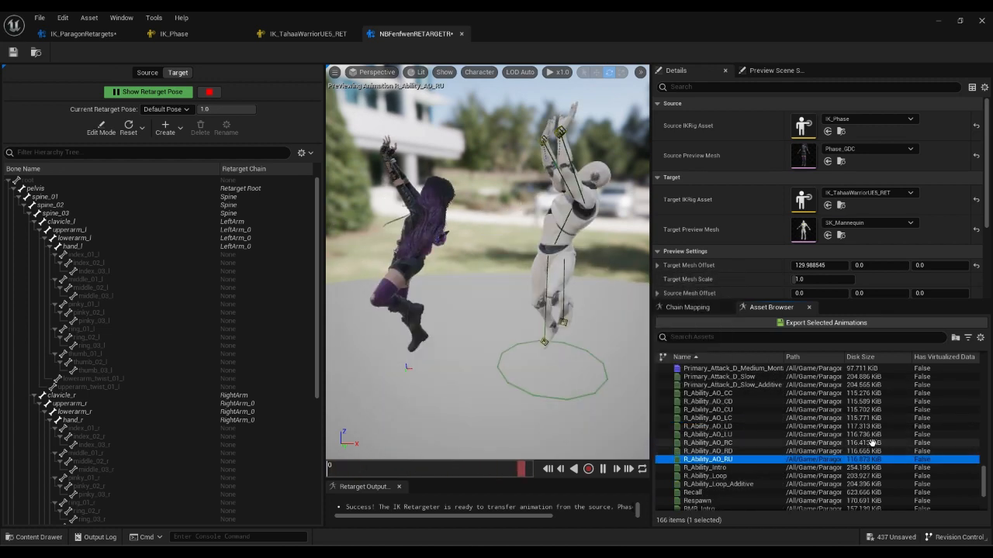
pyautogui.scroll(-2, 745, 454)
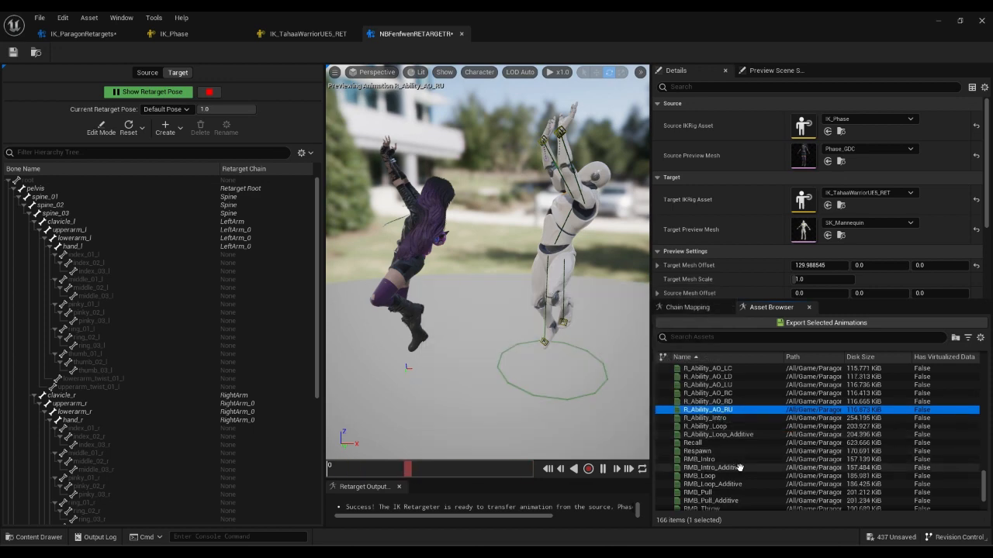
pyautogui.click(742, 442)
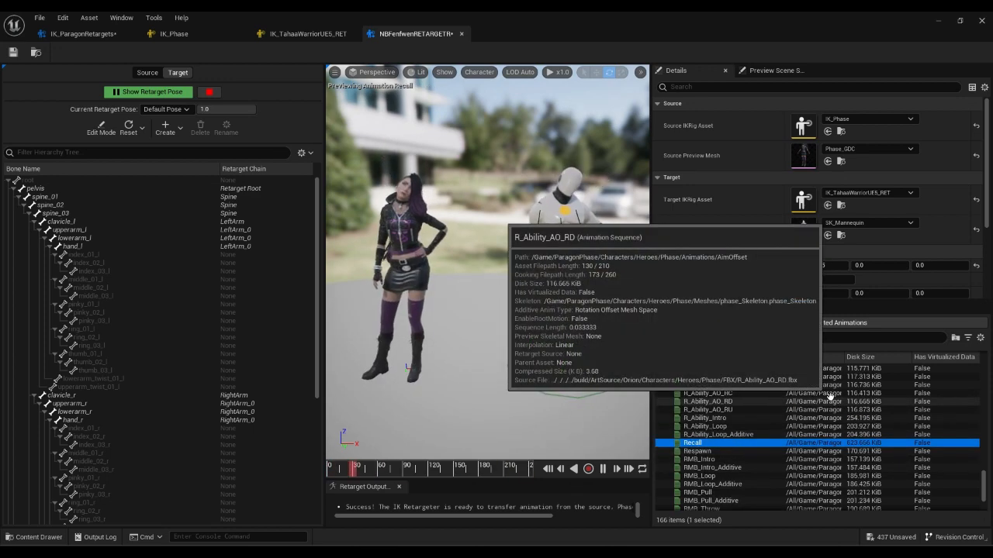
pyautogui.scroll(5, 889, 428)
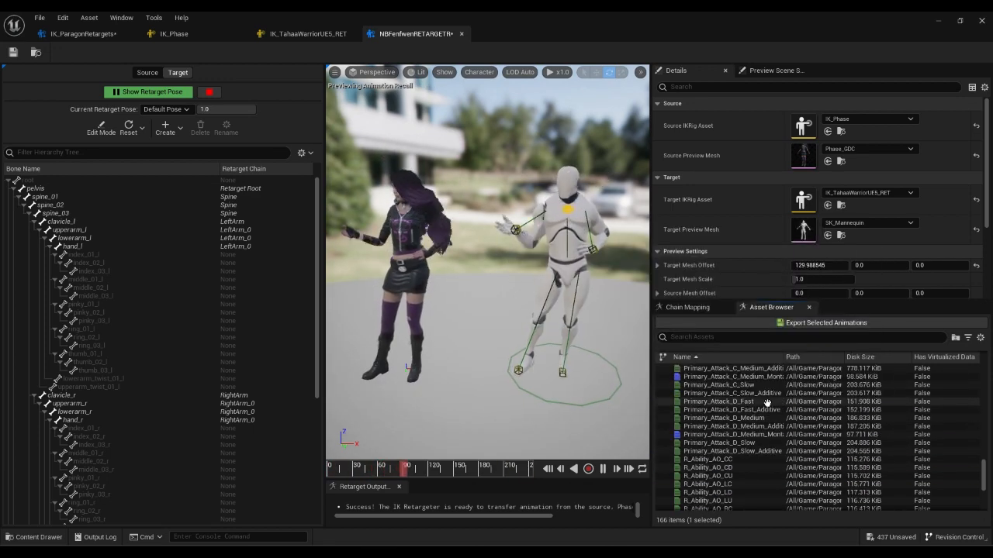
pyautogui.click(750, 385)
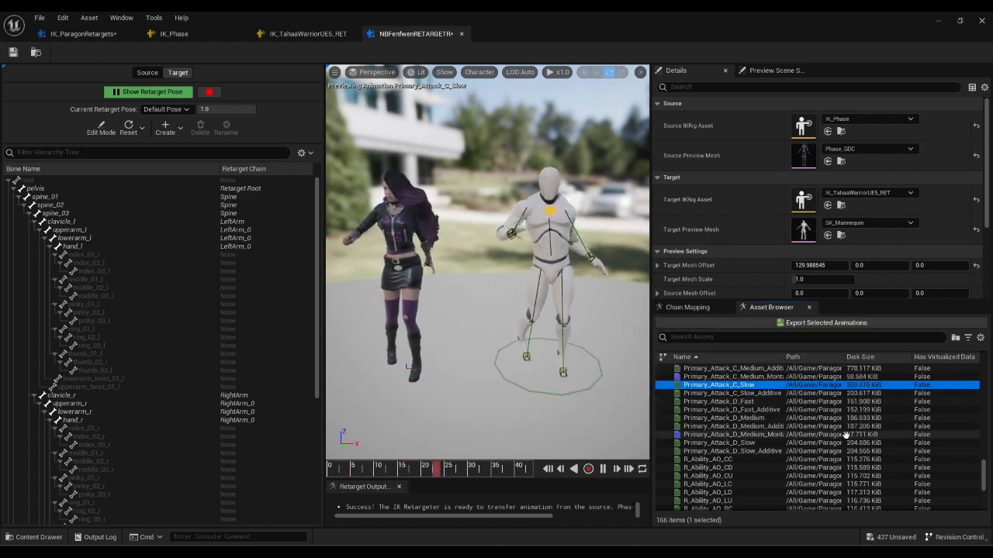
pyautogui.click(750, 418)
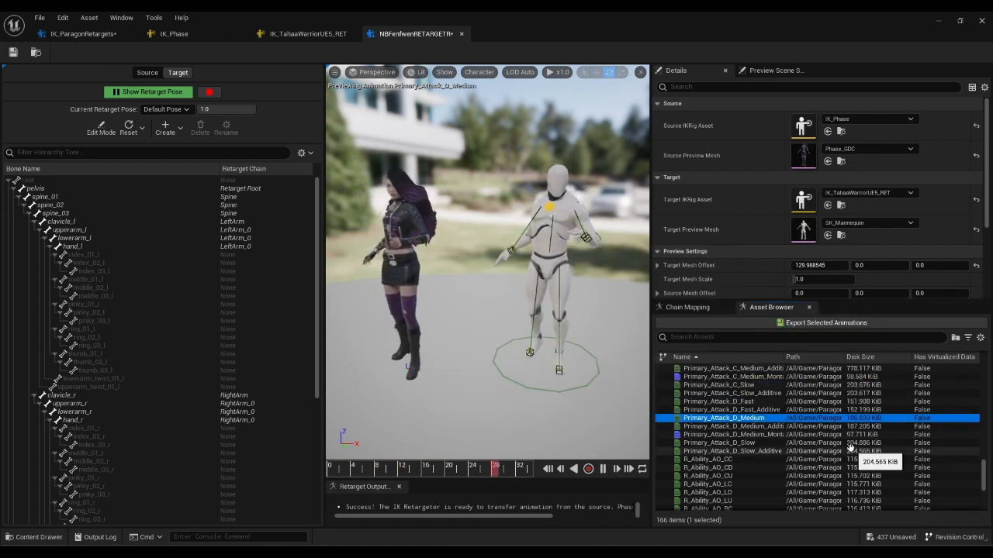
pyautogui.click(847, 444)
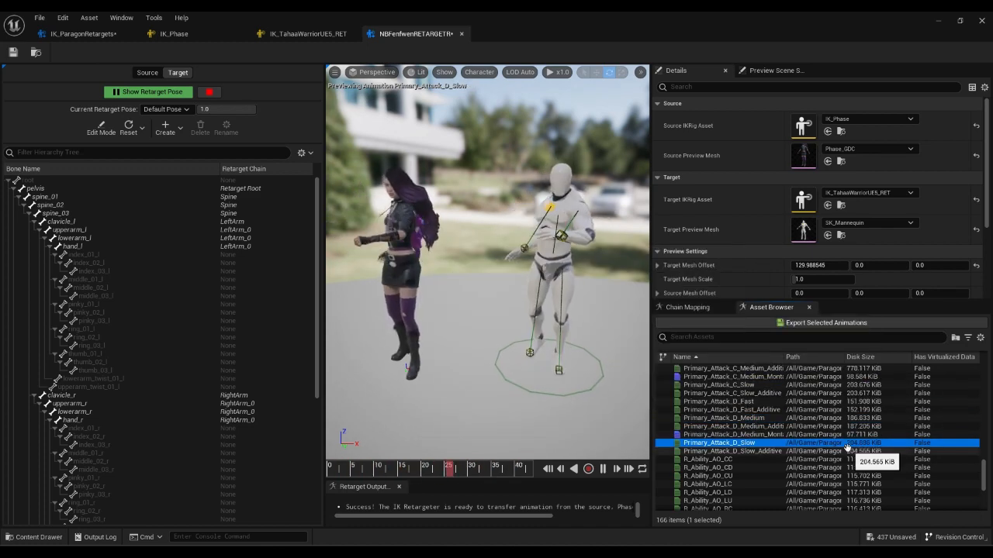
pyautogui.scroll(5, 848, 449)
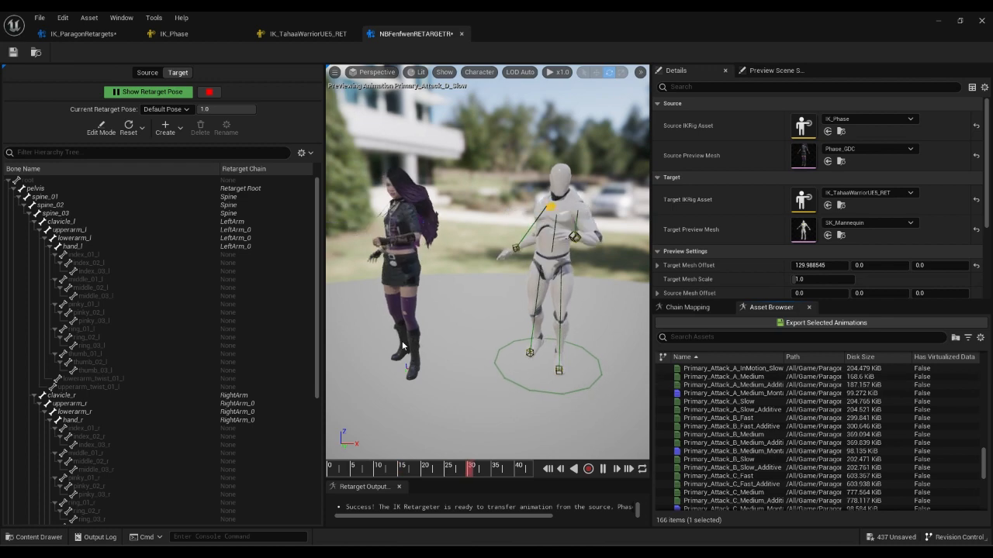
pyautogui.click(706, 410)
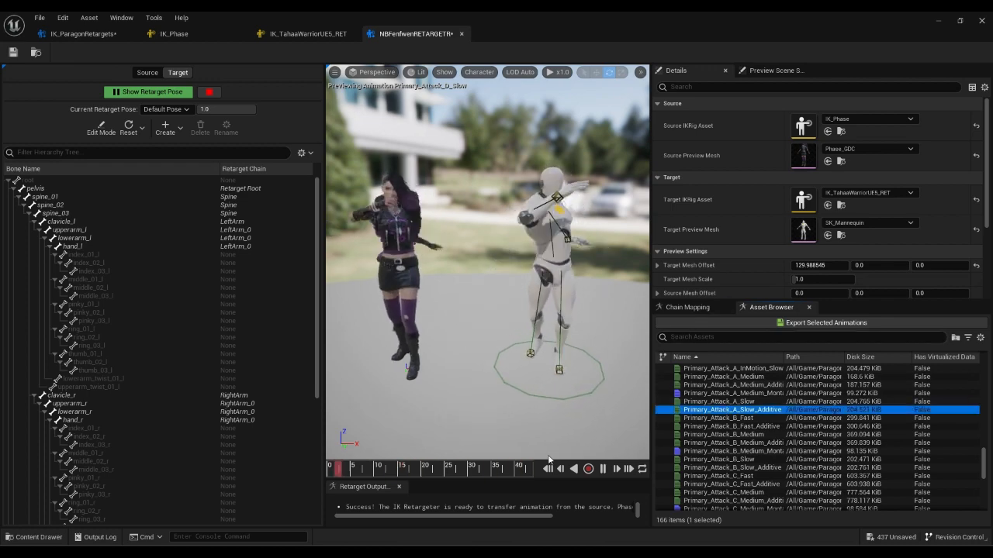
# Select all 166 Phase animations with Ctrl+A and choose Export Selected Animations.
pyautogui.click(751, 427)
pyautogui.hotkey('ctrl', 'a')
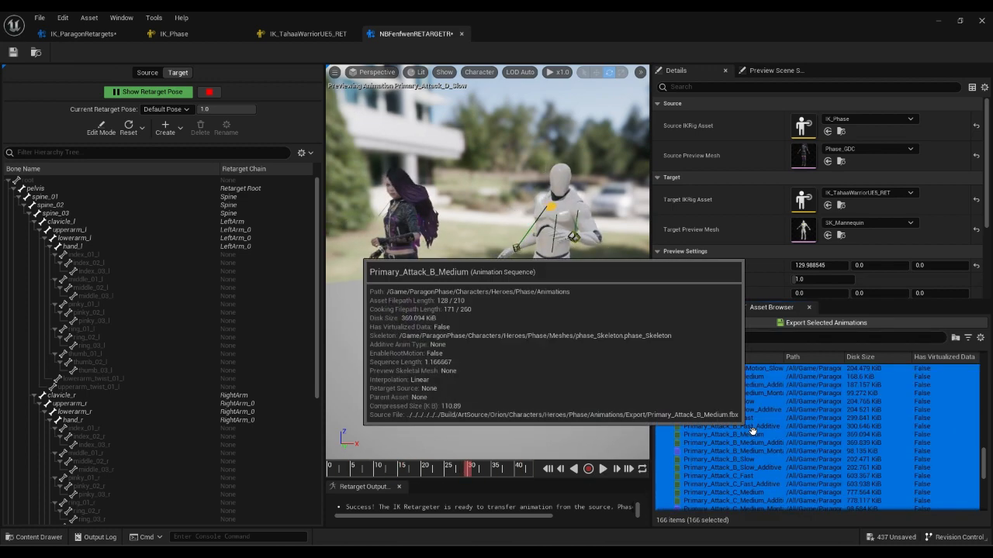
pyautogui.scroll(3, 933, 383)
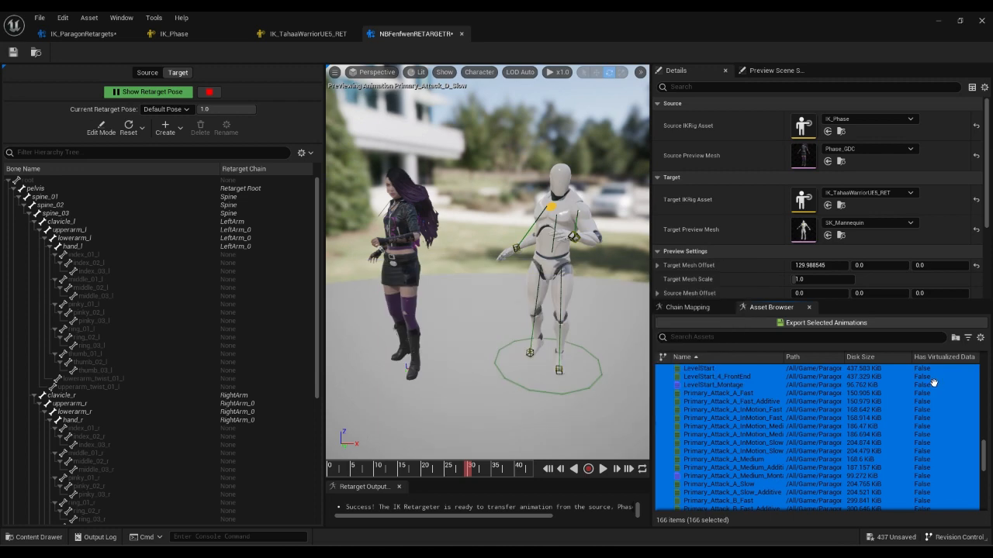
pyautogui.click(725, 393)
pyautogui.keyDown('ctrl'); pyautogui.click(733, 426); pyautogui.keyUp('ctrl')
pyautogui.keyDown('ctrl'); pyautogui.click(737, 475); pyautogui.keyUp('ctrl')
pyautogui.keyDown('ctrl'); pyautogui.click(747, 500); pyautogui.keyUp('ctrl')
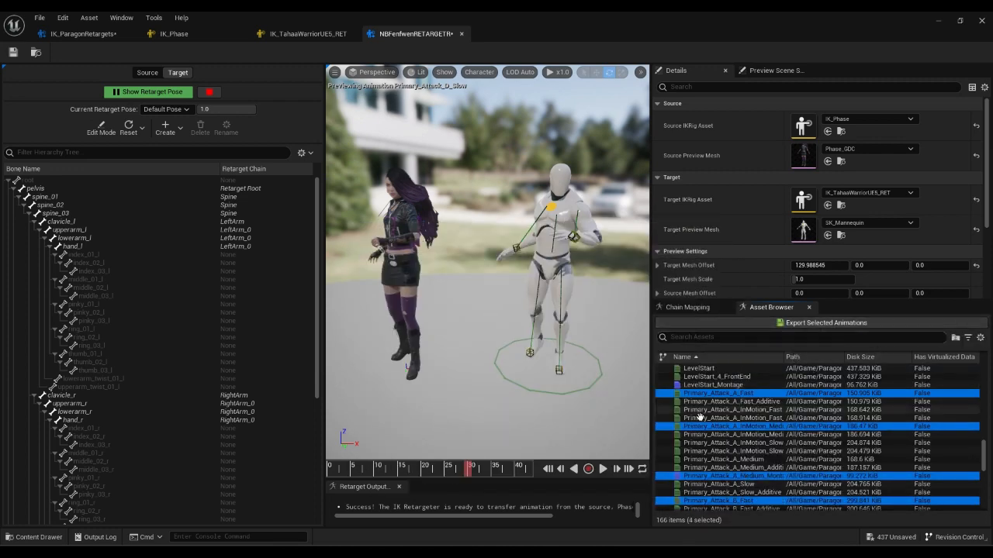
pyautogui.hotkey('ctrl', 'a')
pyautogui.click(779, 323)
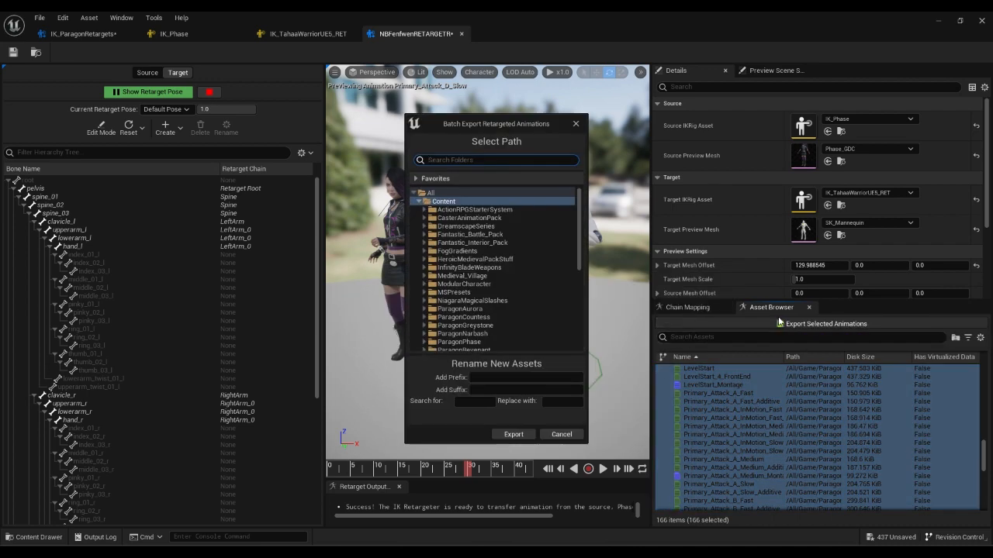
# Create a FromPhase folder in TahaaAssets > AnimationsForCharacter and export the retargeted animations into it.
pyautogui.click(424, 210)
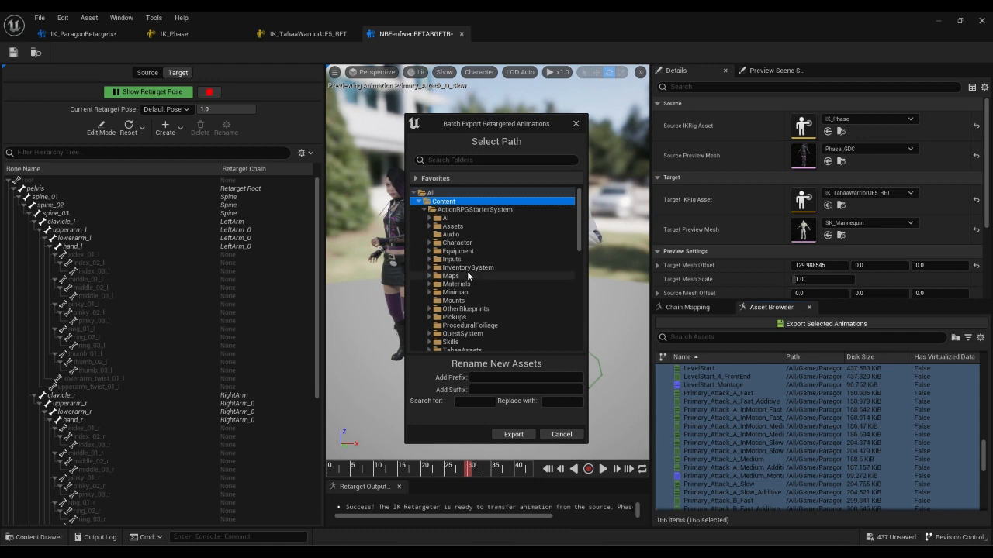
pyautogui.scroll(-2, 468, 275)
pyautogui.click(429, 285)
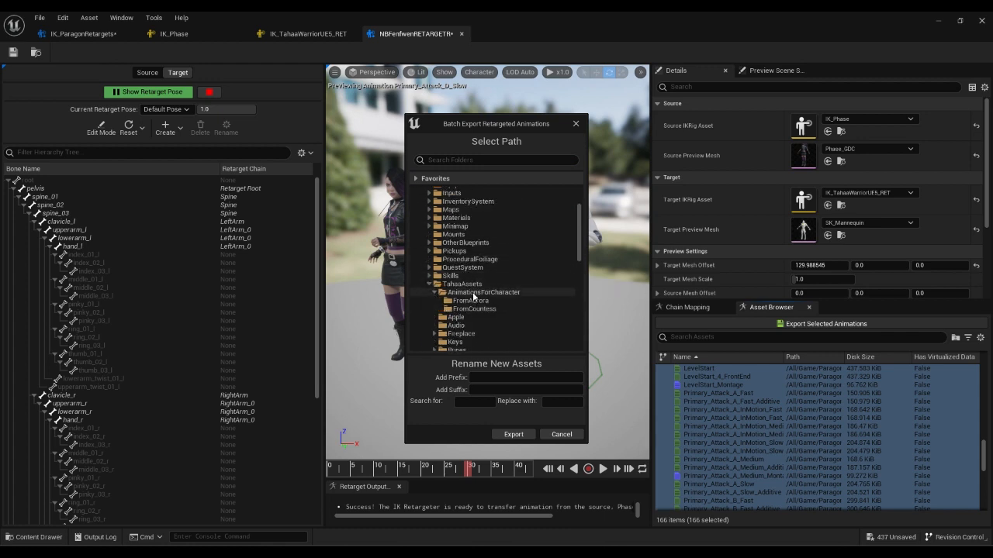
pyautogui.rightClick(474, 298)
pyautogui.click(547, 302)
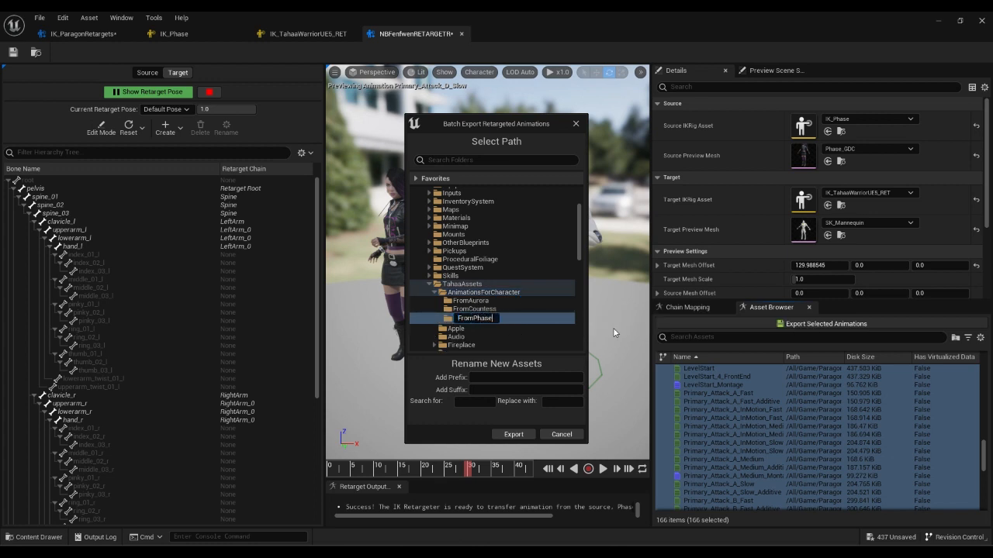
pyautogui.write('FromPhase')
pyautogui.press('Return')
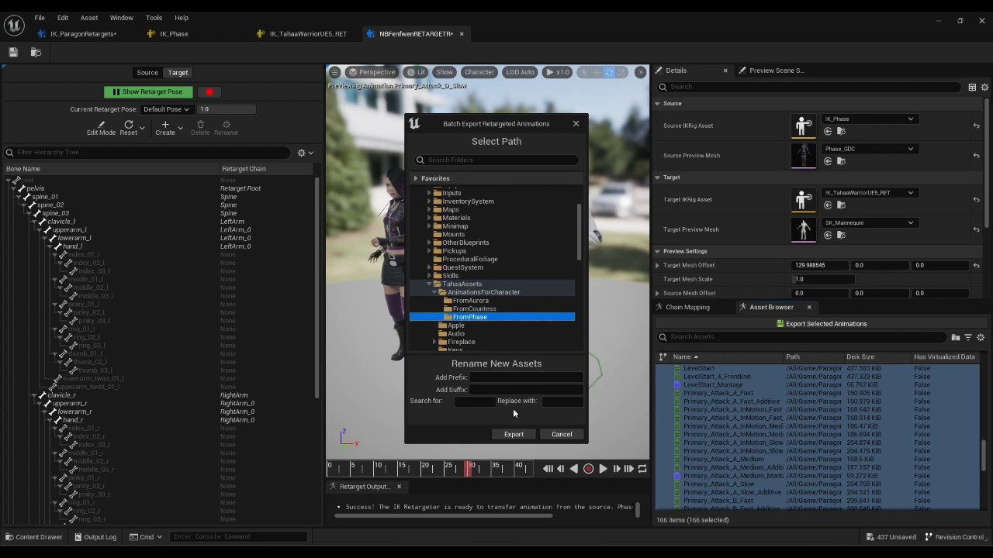
pyautogui.click(509, 434)
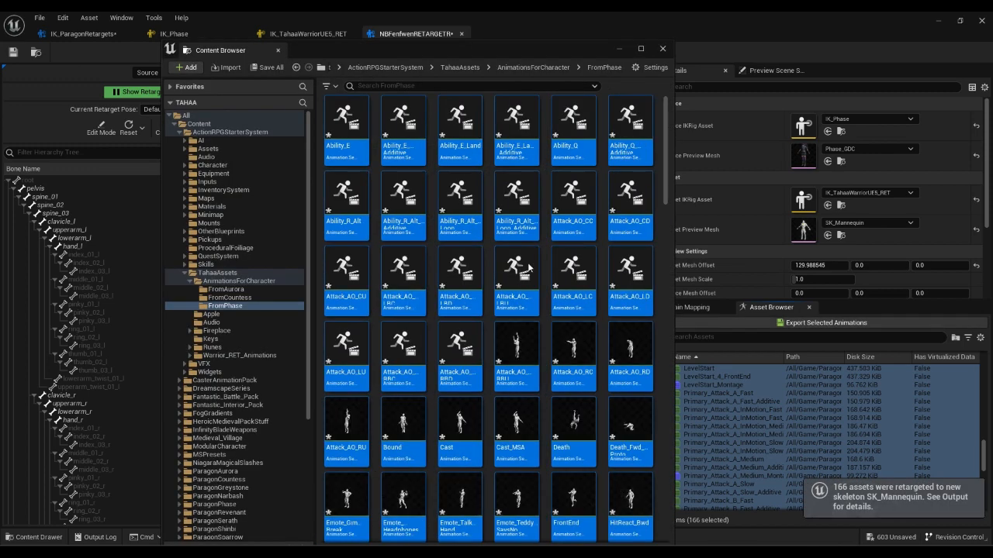
# Browse the retargeted mannequin animations in the FromPhase folder.
pyautogui.click(513, 208)
pyautogui.scroll(-12, 525, 372)
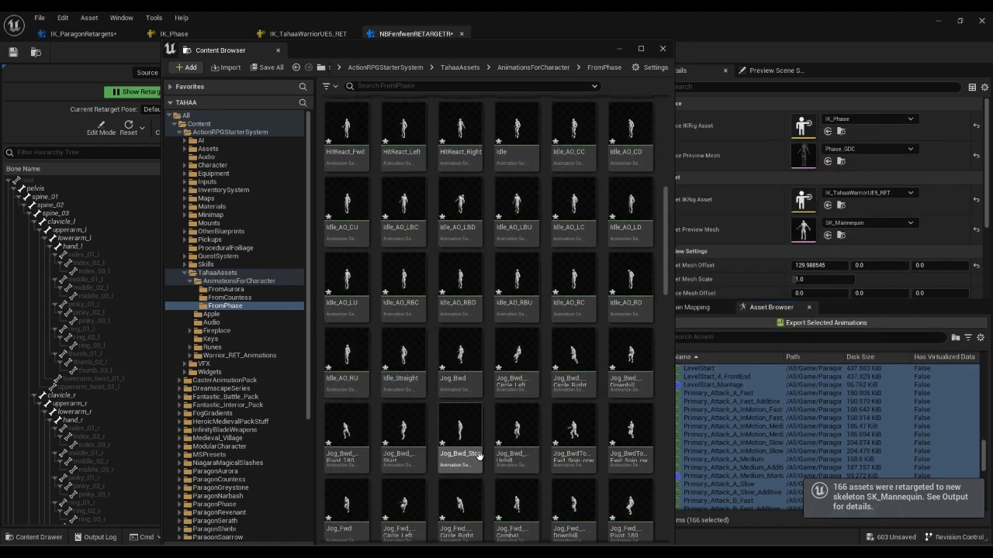